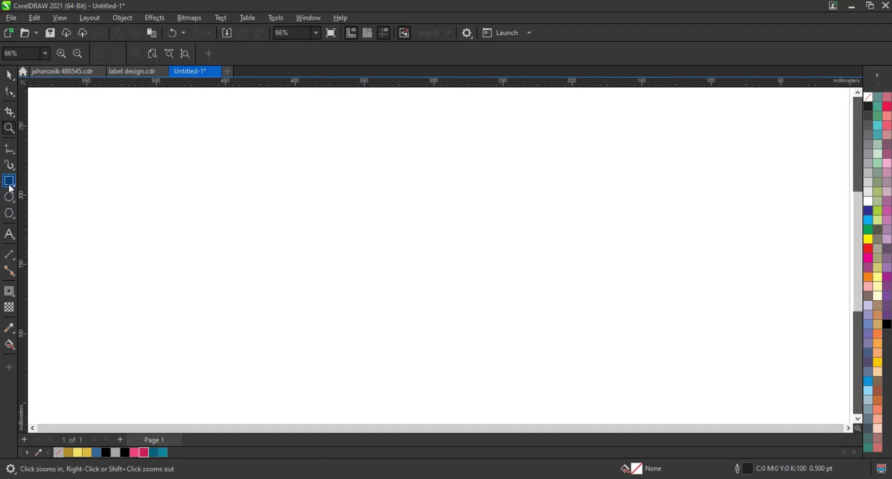
Step: Draw a tall rectangle with a 3.0 pt outline and fully rounded, pill-shaped corners
key(F6)
drag(320, 160, 422, 370)
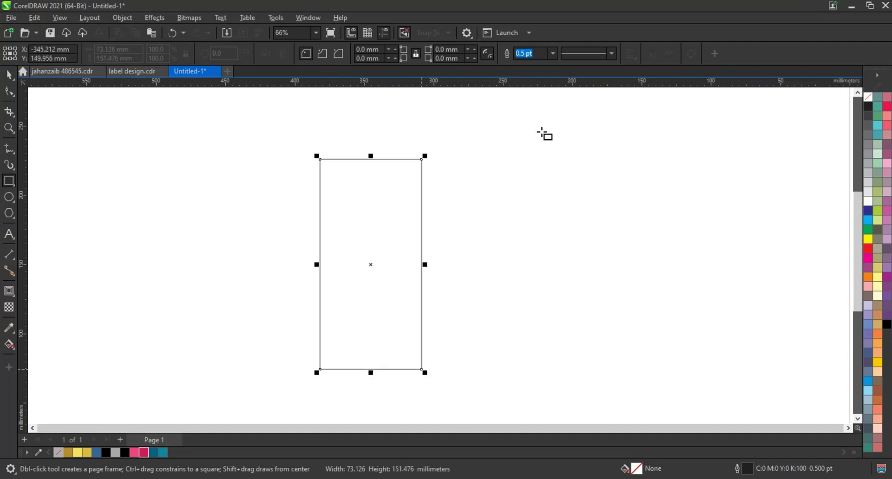
click(552, 54)
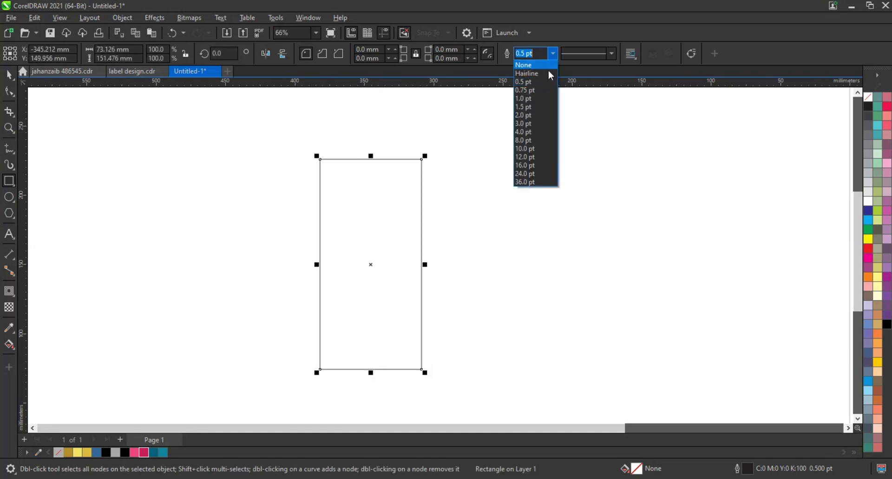
click(525, 123)
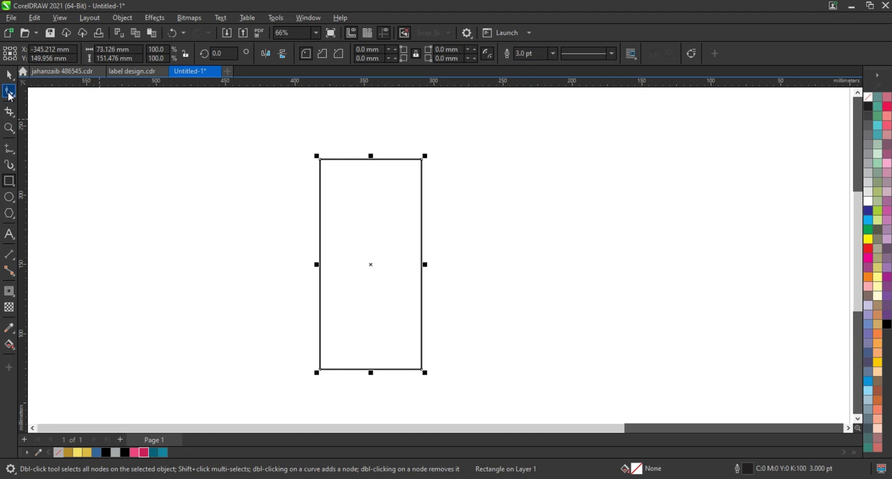
mouse_move(320, 159)
mouse_down()
mouse_move(306, 250)
mouse_move(310, 237)
mouse_up()
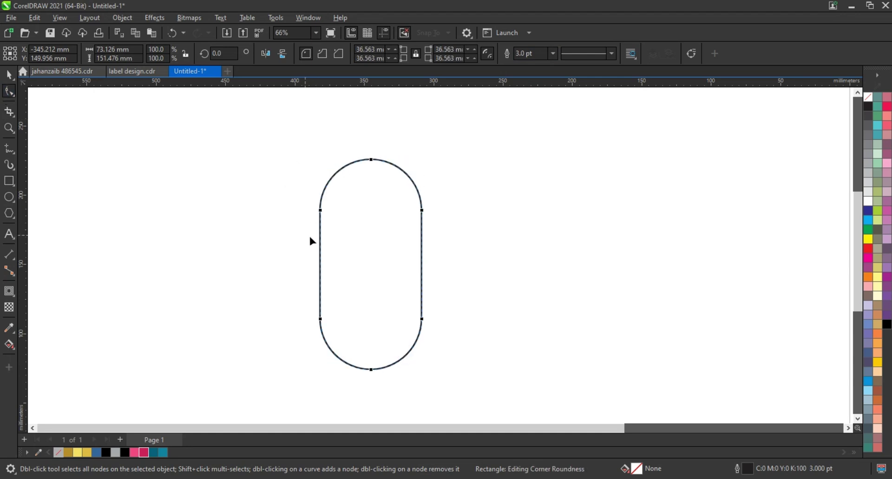
Step: Add a 26.518 mm inward contour and break it apart into a separate inner pill
click(11, 291)
drag(370, 161, 373, 200)
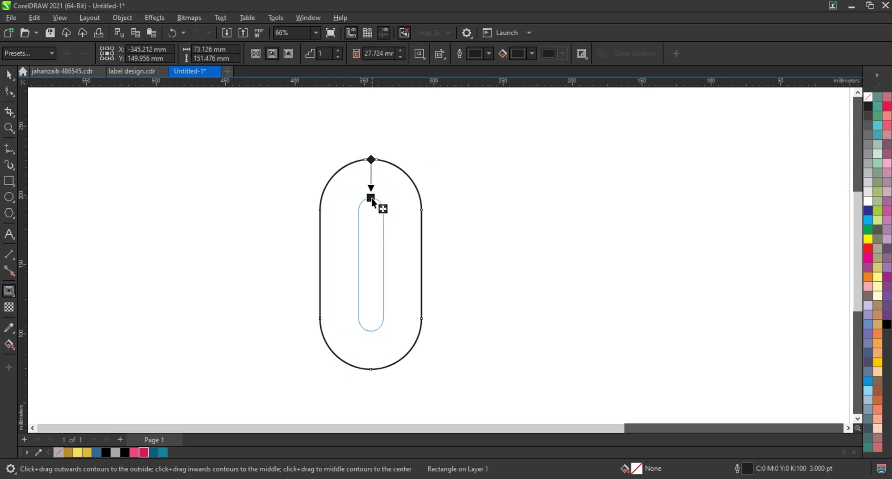
drag(373, 202, 371, 197)
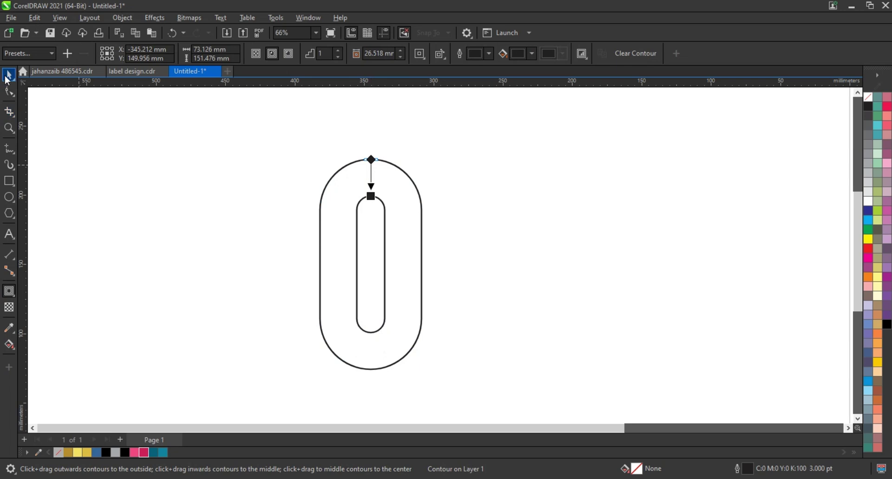
click(7, 76)
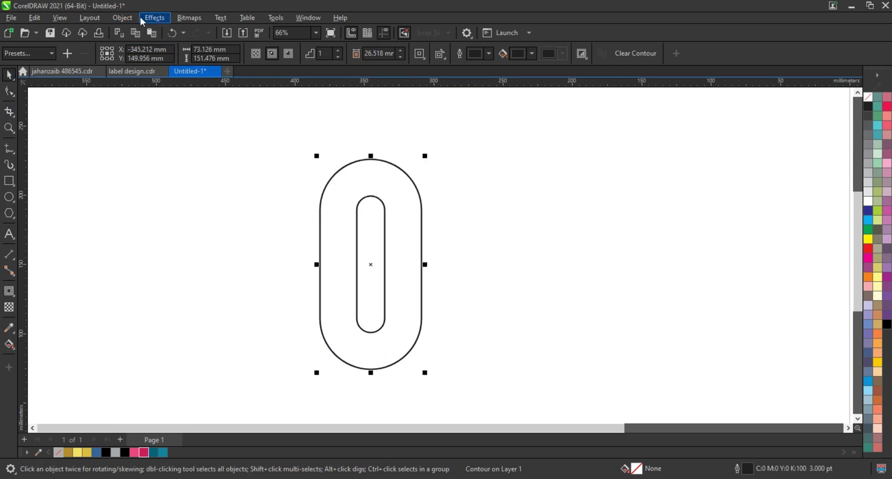
click(125, 19)
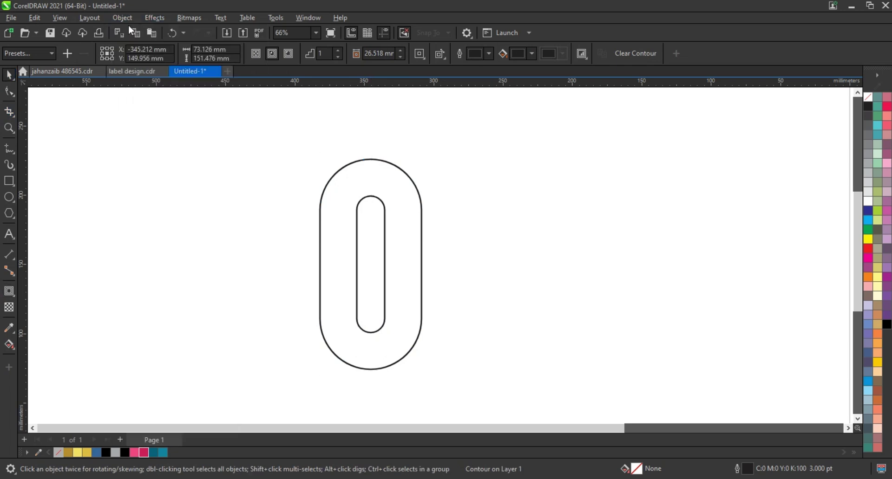
click(123, 19)
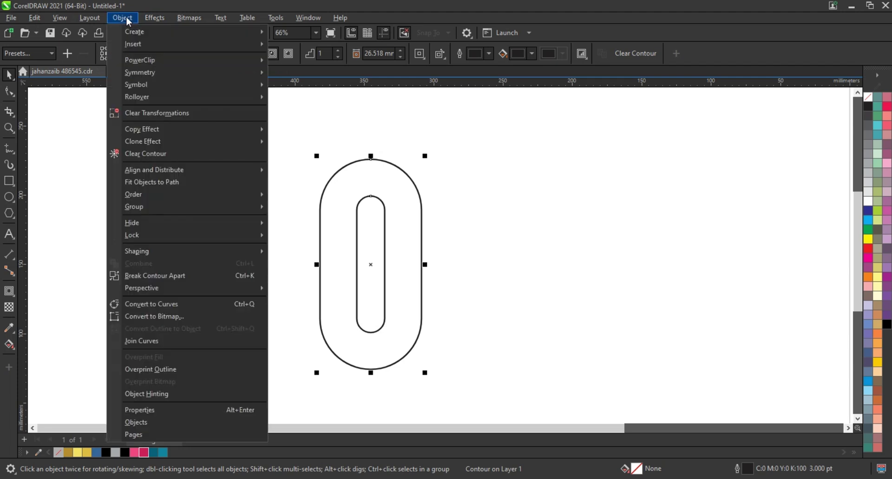
click(153, 276)
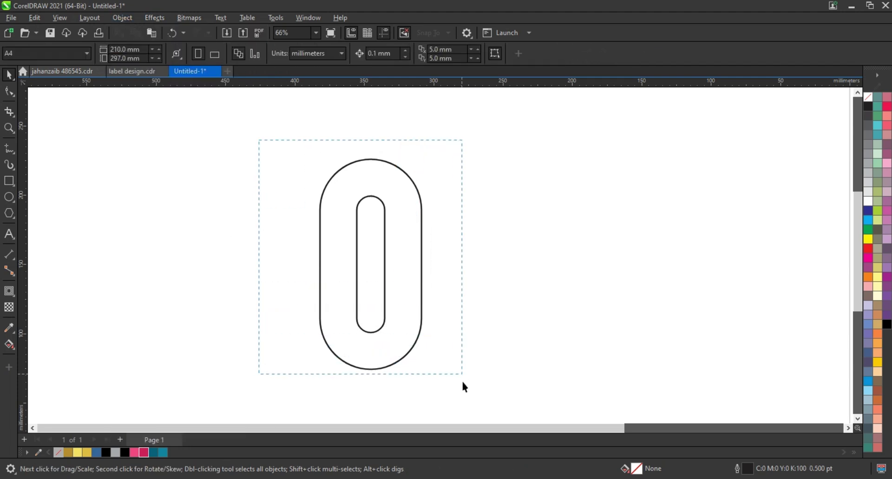
Step: Duplicate the double-pill 0 to the right and stretch the copy's bottom nodes downward
drag(258, 140, 463, 380)
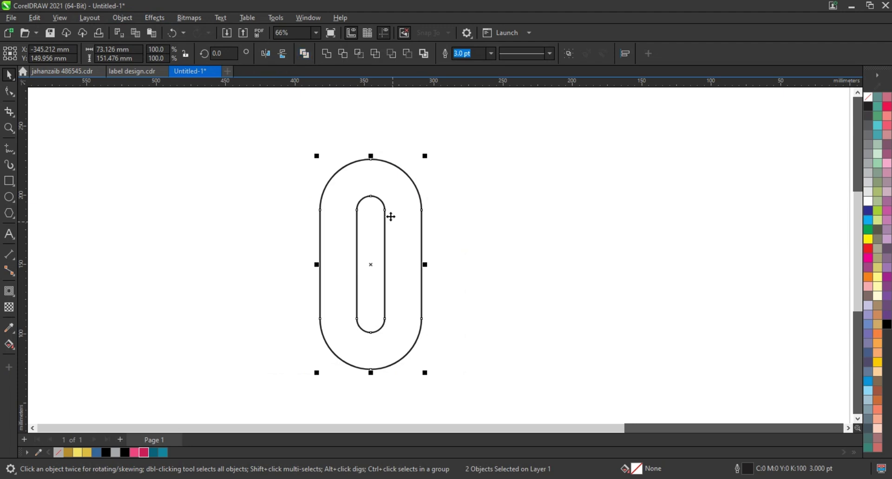
drag(390, 217, 589, 217)
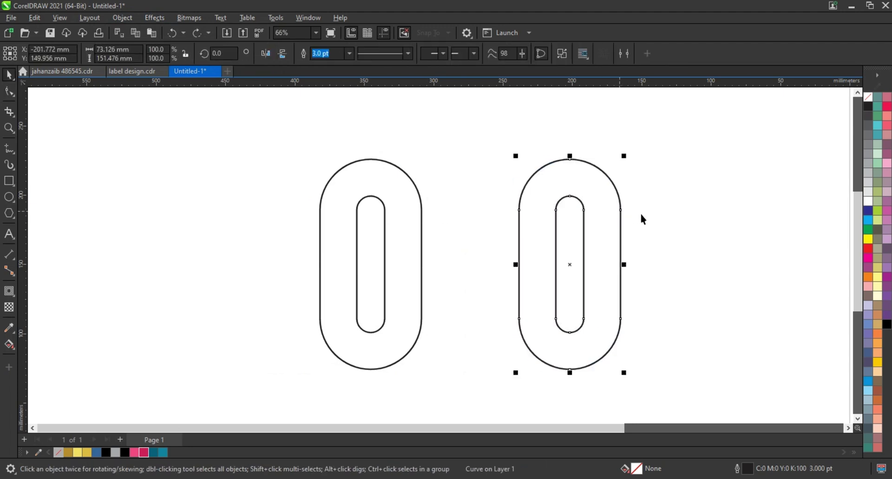
click(13, 94)
drag(484, 255, 707, 392)
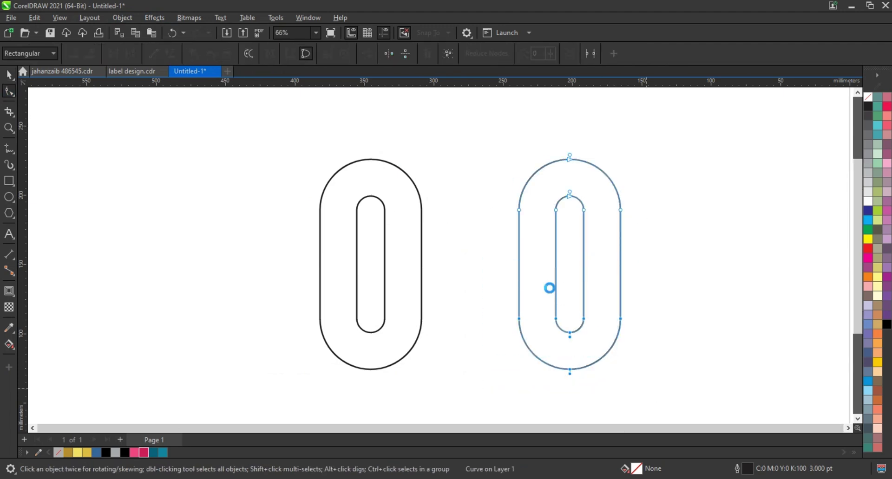
scroll(550, 289, down, 2)
drag(595, 312, 592, 393)
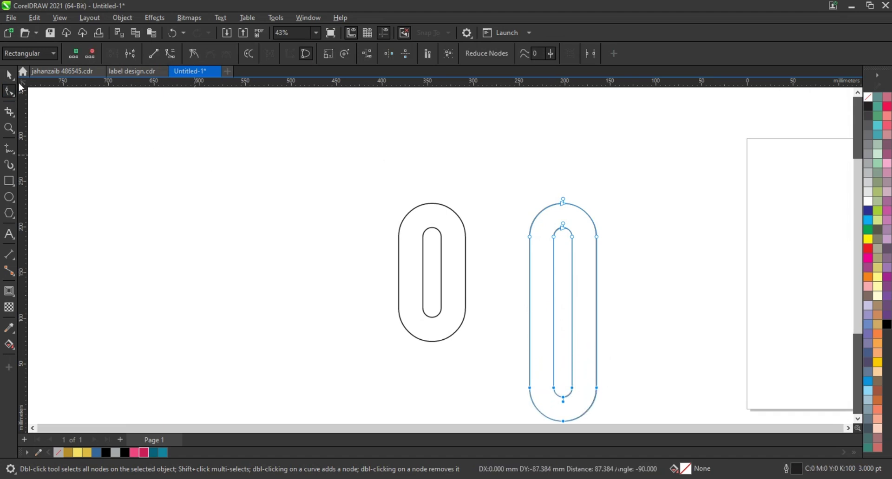
key(space)
key(space)
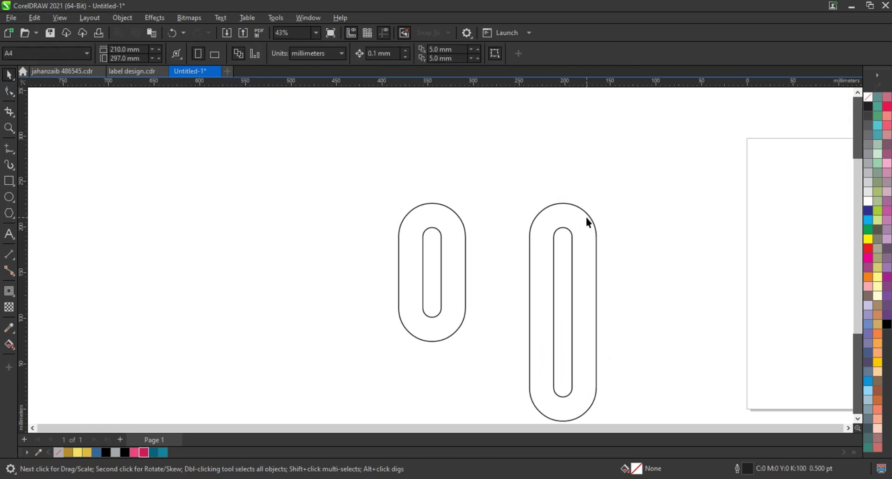
Step: Rotate the stretched copy to 315° and align its bottom and left edges with the original
click(573, 229)
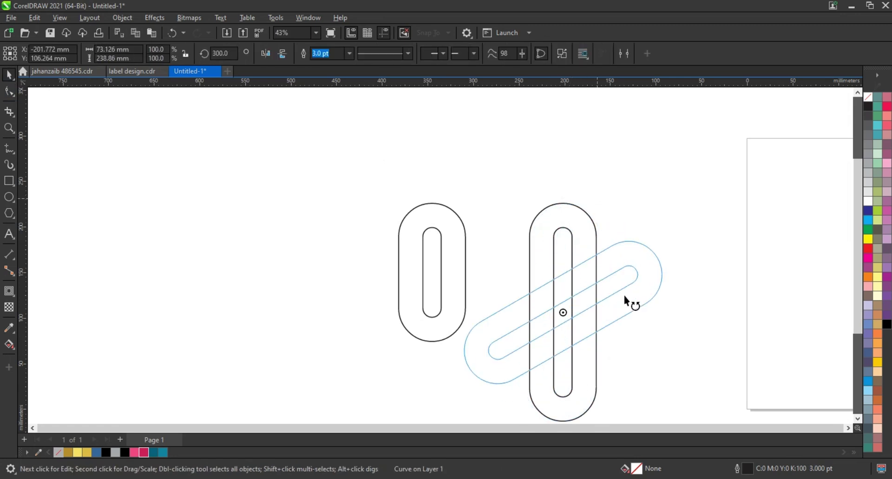
drag(613, 217, 622, 279)
shift+click(446, 266)
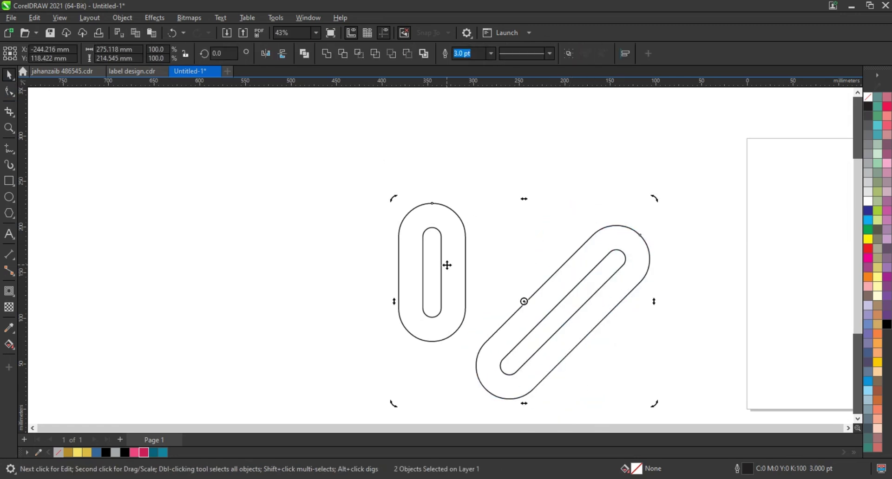
key(b)
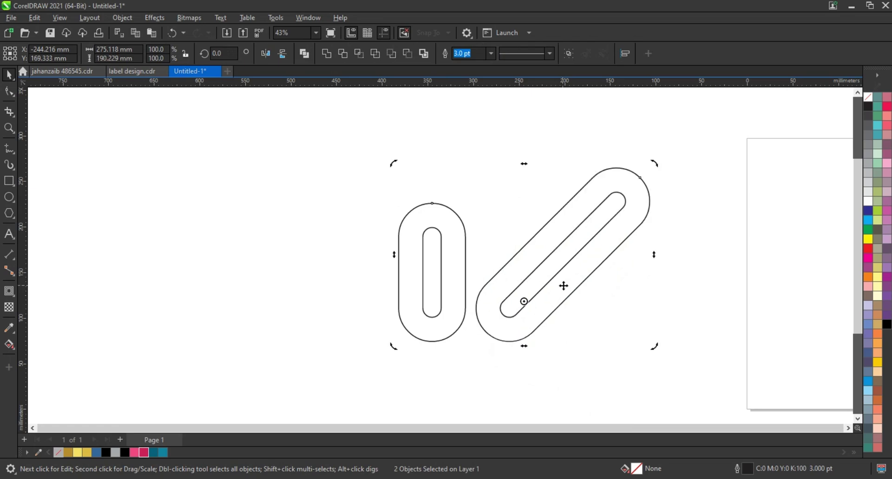
key(l)
drag(649, 354, 604, 338)
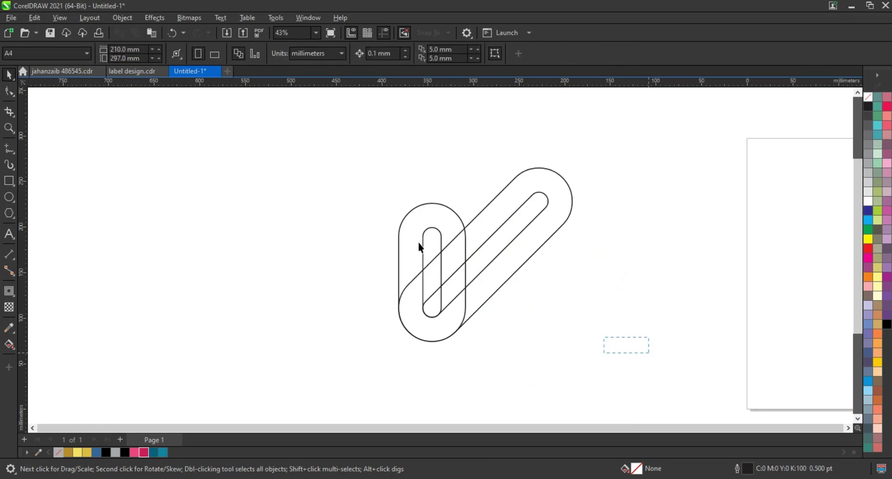
drag(314, 143, 325, 143)
key(shift+F2)
Step: Draw a horizontal guide line at the 0's top, plus a copy aligned to its bottom
key(Escape)
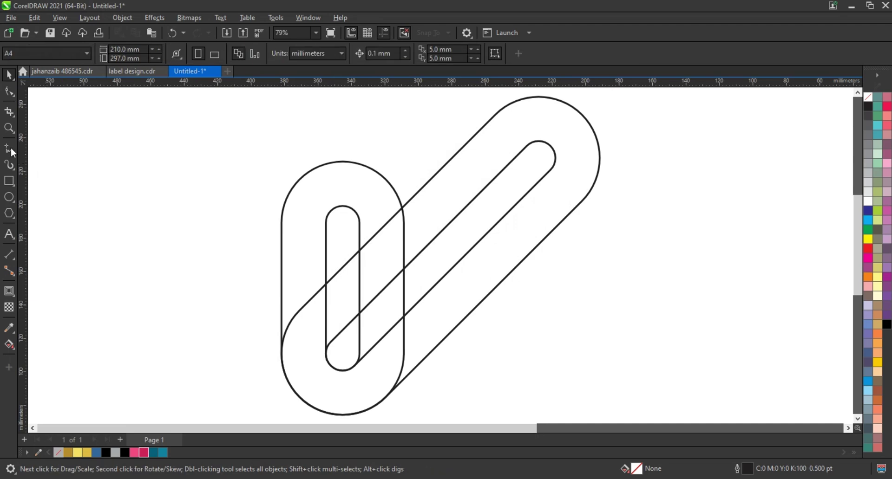
click(266, 164)
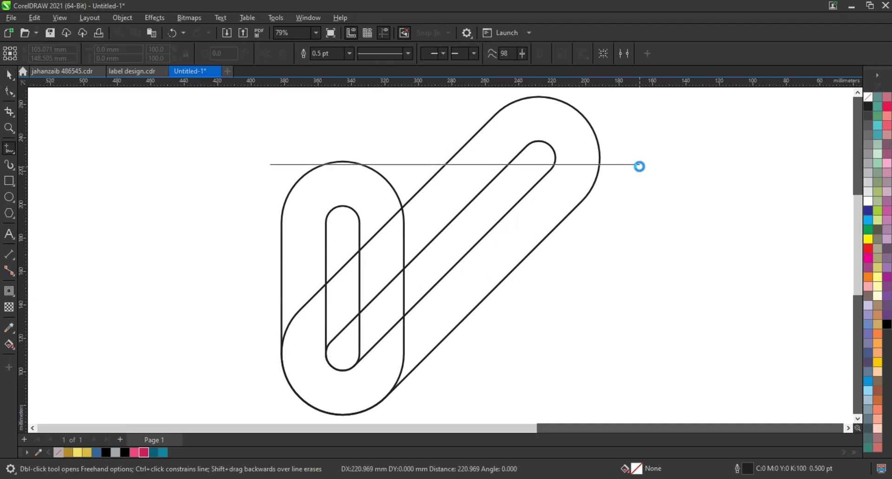
click(643, 164)
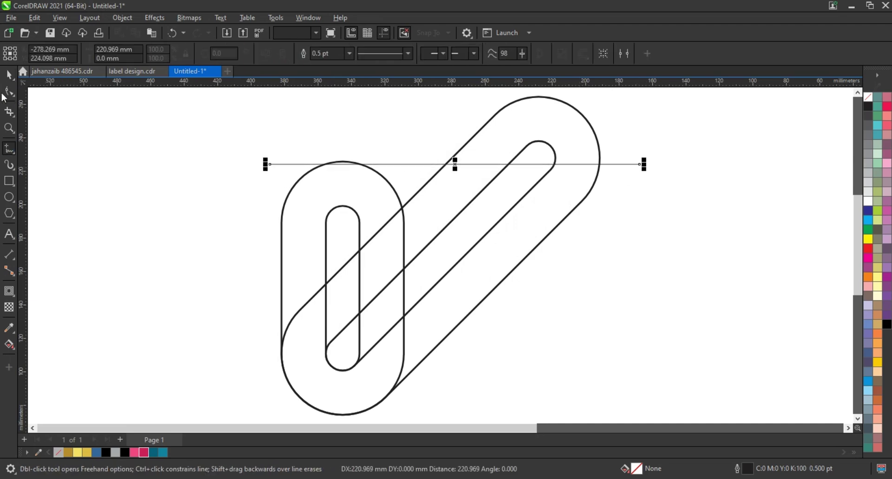
shift+click(385, 189)
key(space)
click(627, 170)
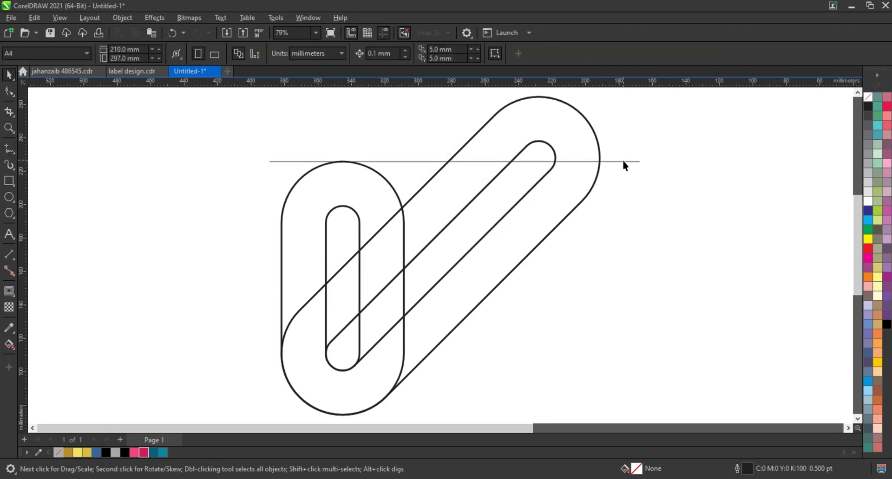
drag(624, 163, 609, 326)
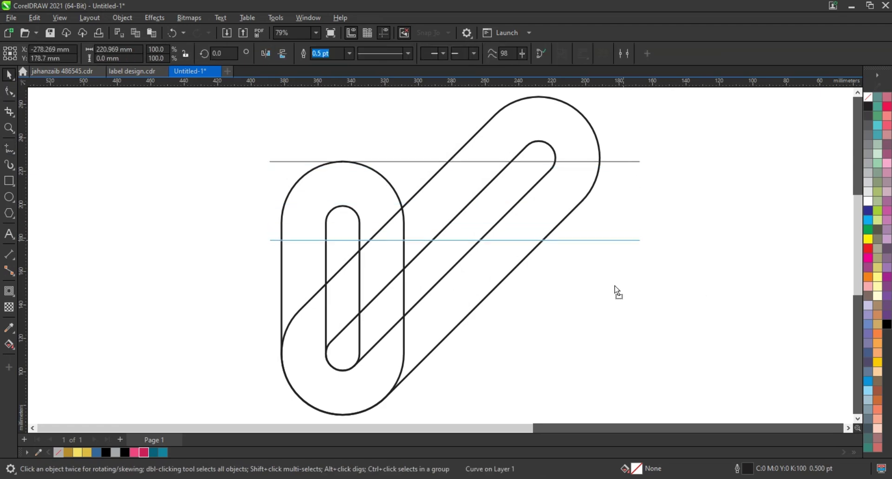
shift+click(320, 175)
key(b)
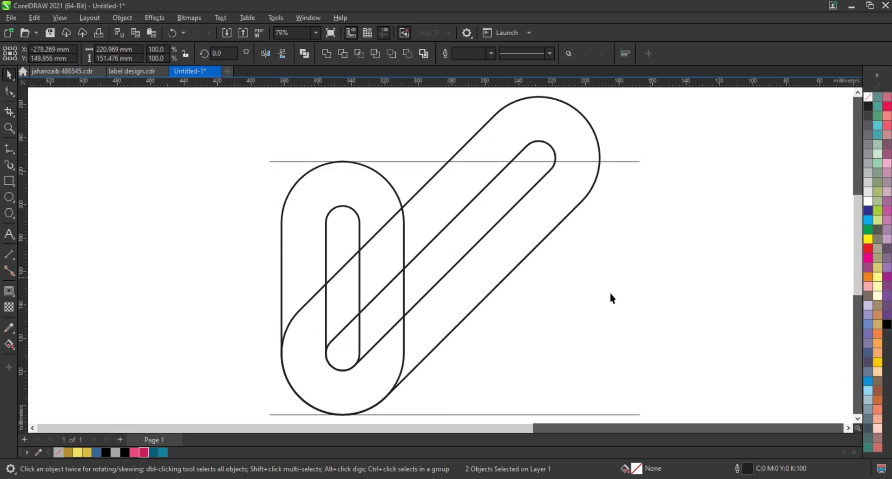
click(611, 297)
Step: Make a 135° copy of the bottom line, lengthen it to 110.5%, and place a copy further right
click(539, 415)
click(582, 416)
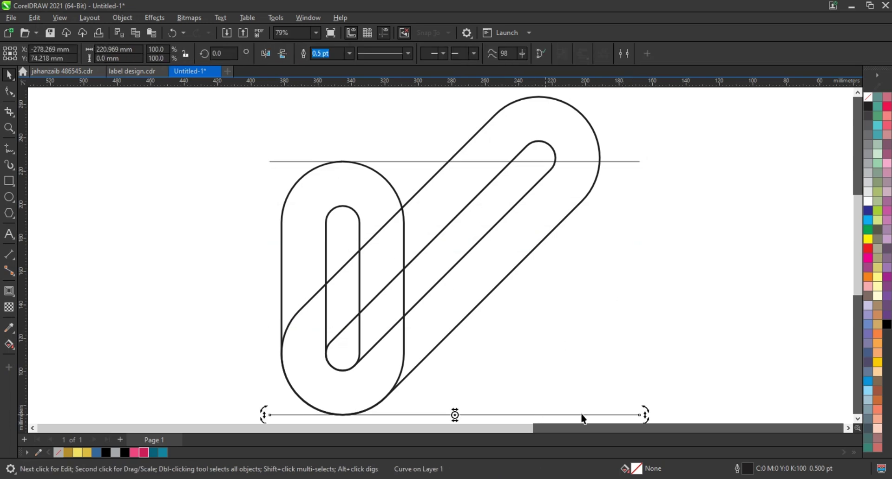
drag(645, 411, 289, 273)
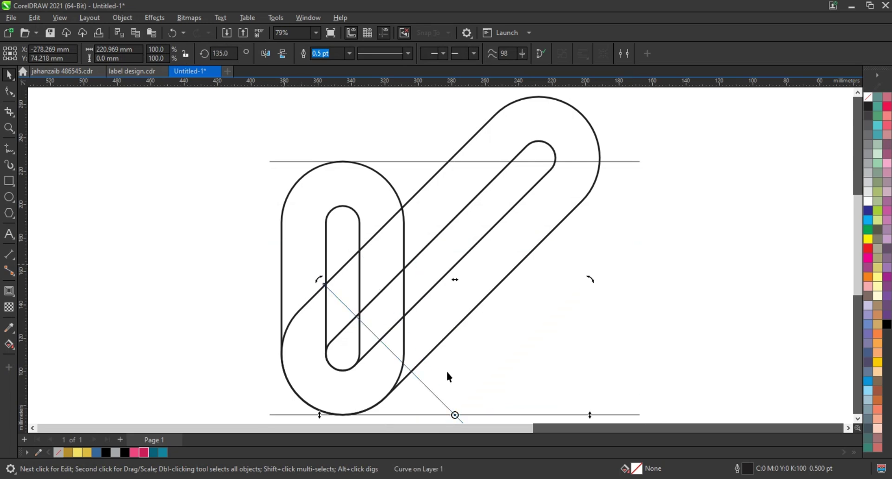
click(424, 380)
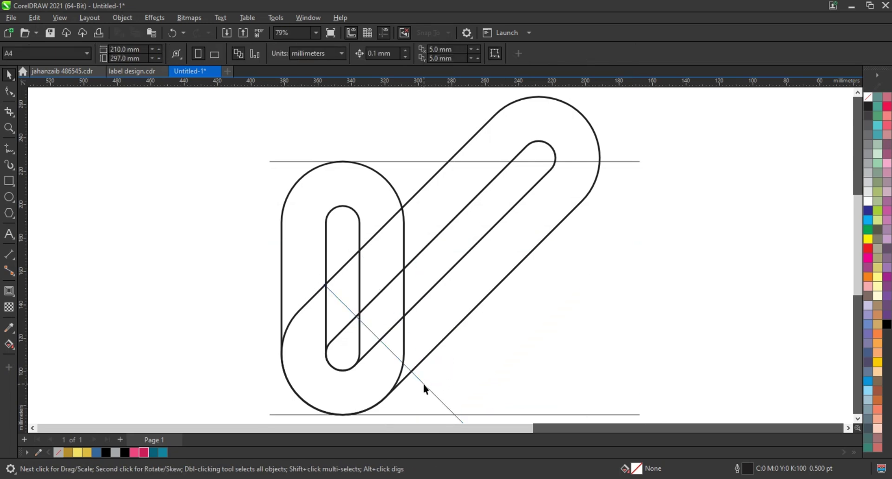
click(320, 282)
drag(319, 282, 316, 236)
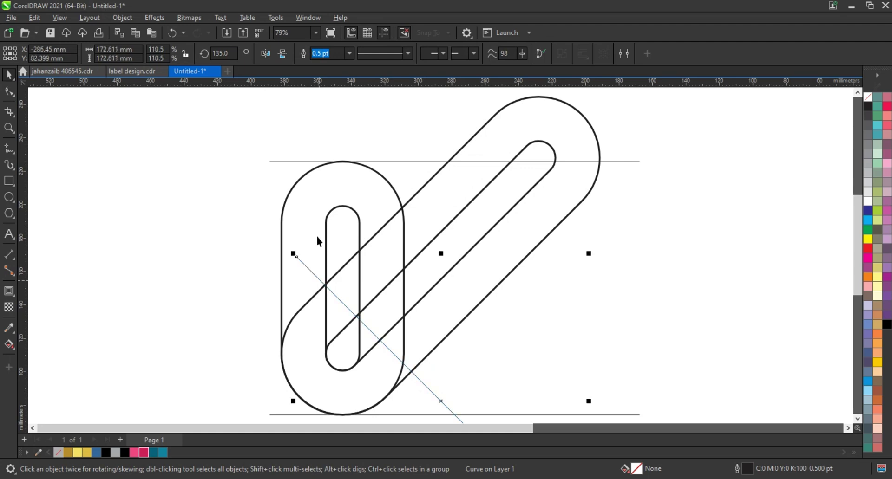
scroll(341, 216, down, 2)
drag(401, 336, 449, 334)
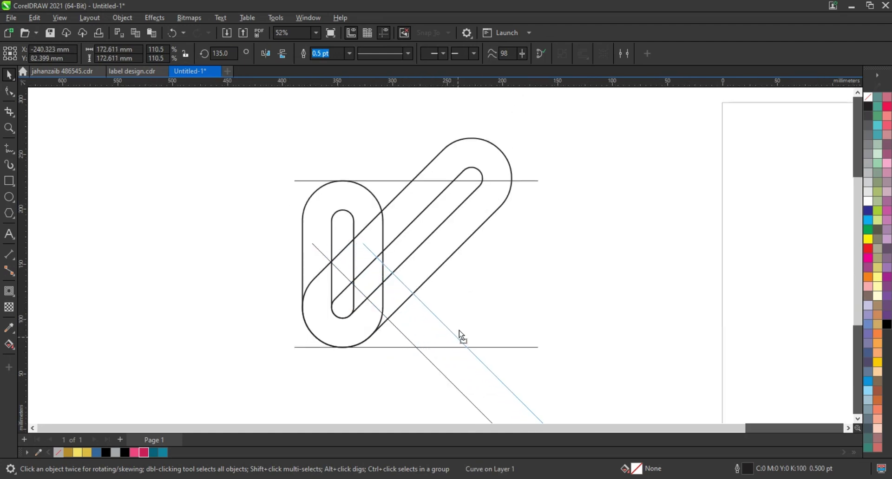
drag(449, 334, 455, 335)
click(520, 344)
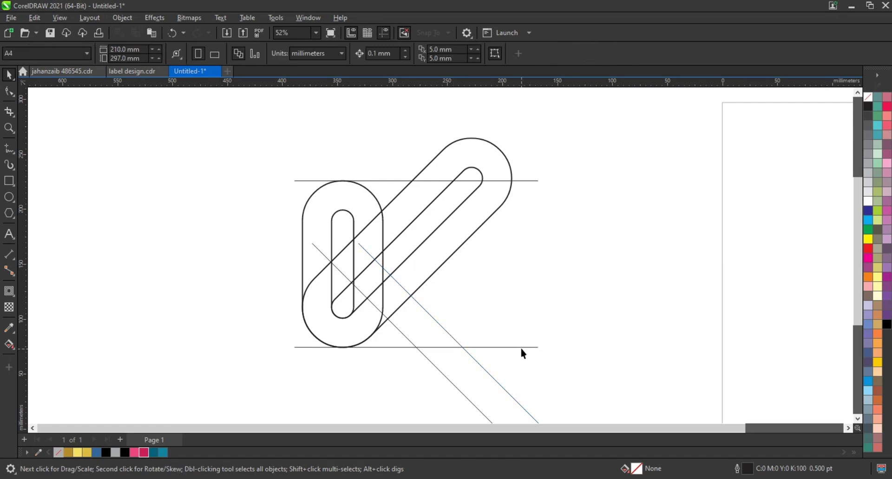
Step: Place a 45° copy of the bottom line along the letter's left side, then select all seven objects
scroll(519, 344, up, 1)
click(577, 322)
click(579, 323)
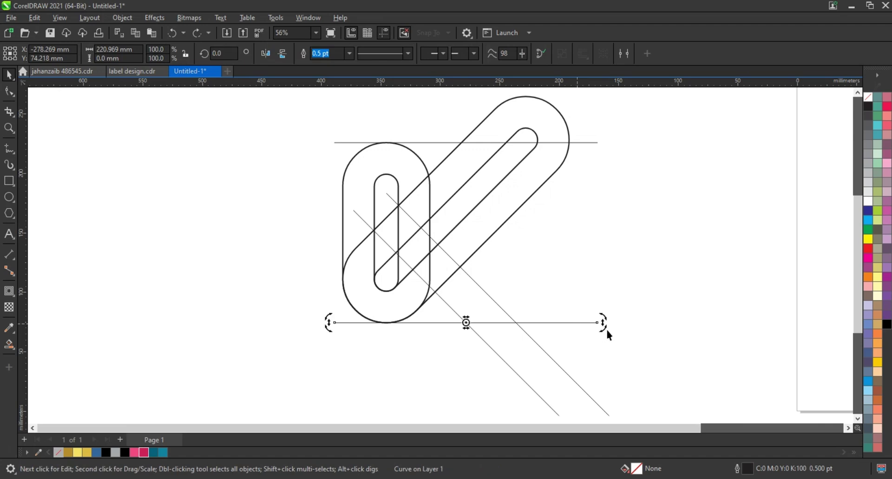
mouse_move(606, 328)
mouse_down()
mouse_move(579, 246)
mouse_move(437, 159)
mouse_up()
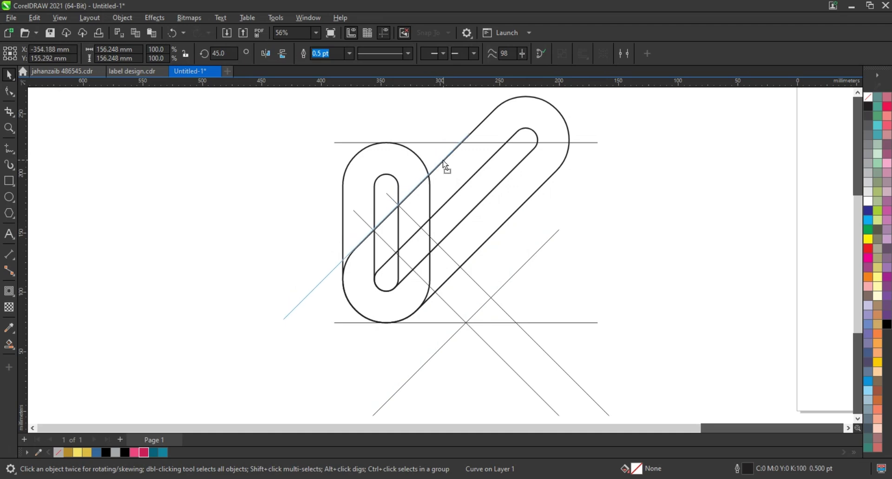
drag(437, 159, 439, 160)
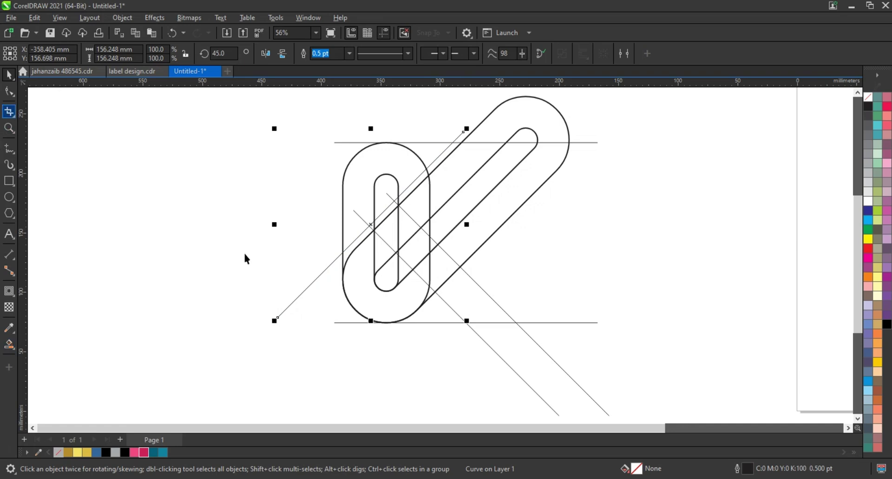
scroll(243, 252, down, 1)
drag(234, 111, 571, 394)
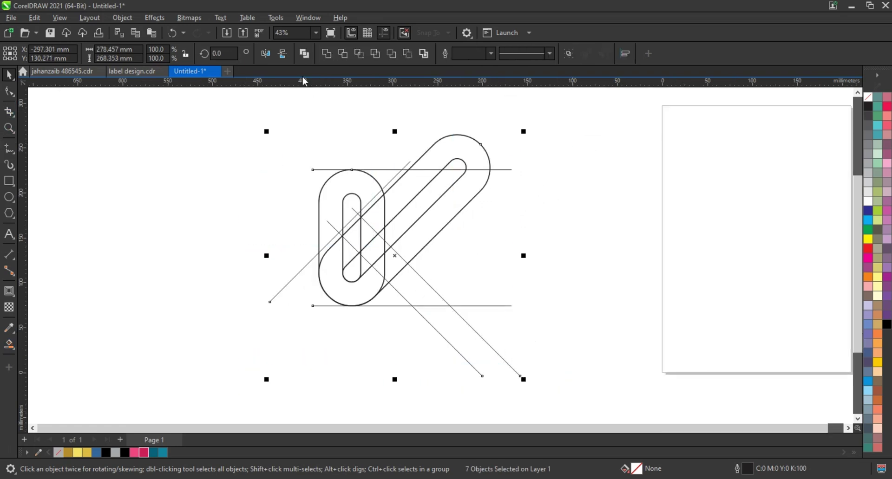
Step: Combine the selected lines and shapes into one curve with a 1.0 pt outline
click(304, 54)
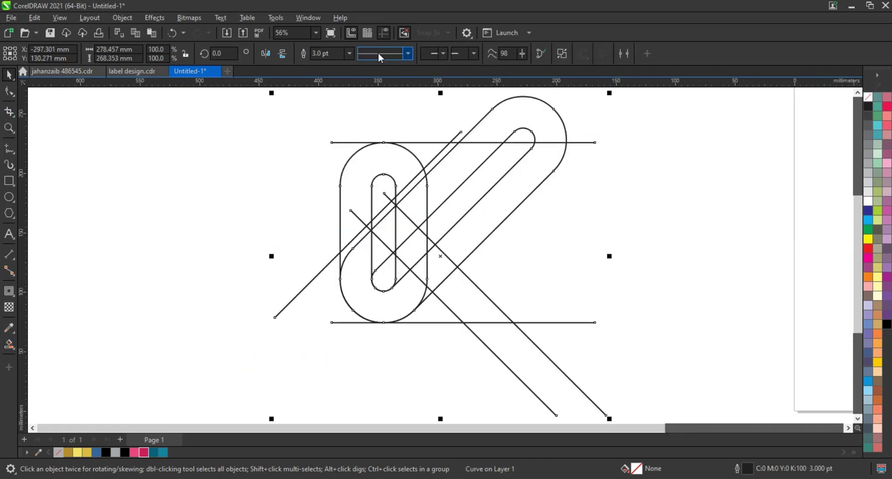
click(348, 53)
click(337, 95)
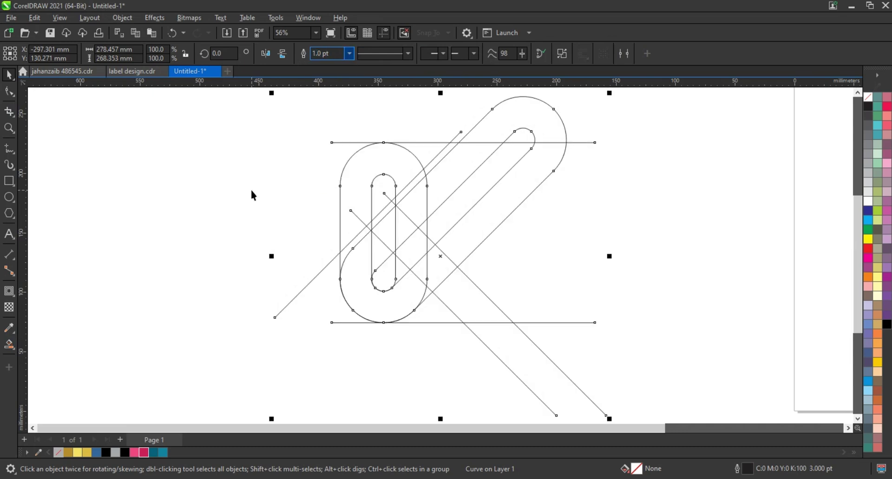
Step: Smart-fill the letter's regions blue: lower curve, leg, stem pieces, diagonal strip and upper arch
click(9, 344)
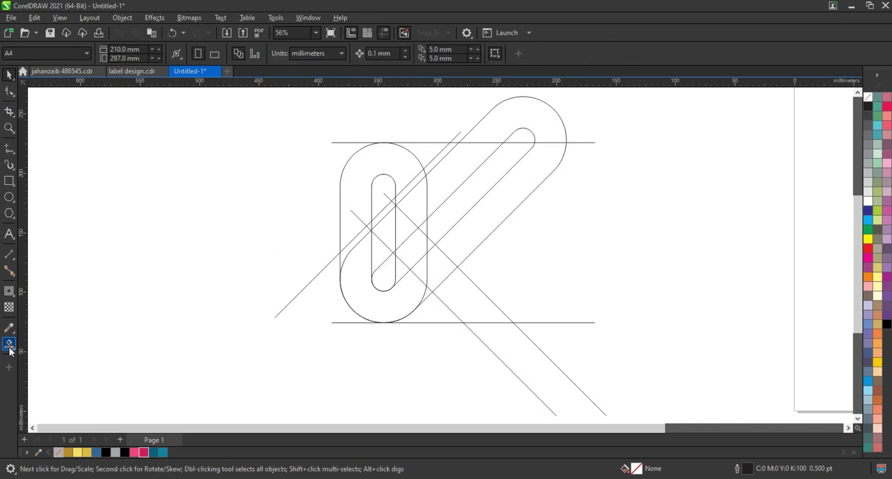
click(352, 254)
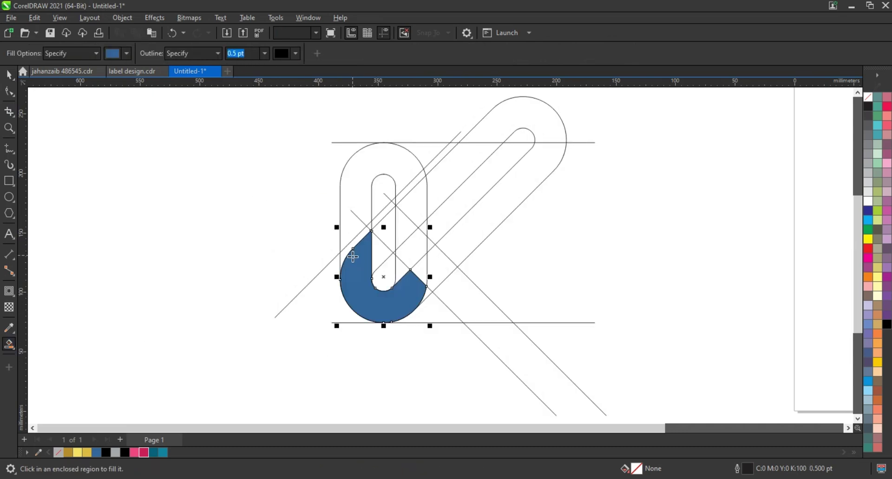
click(424, 295)
click(420, 272)
click(452, 290)
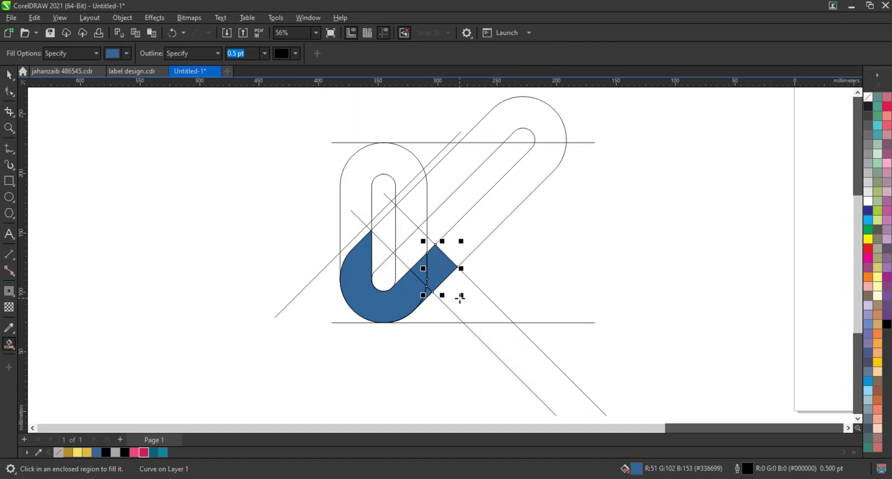
click(452, 295)
click(375, 252)
click(386, 226)
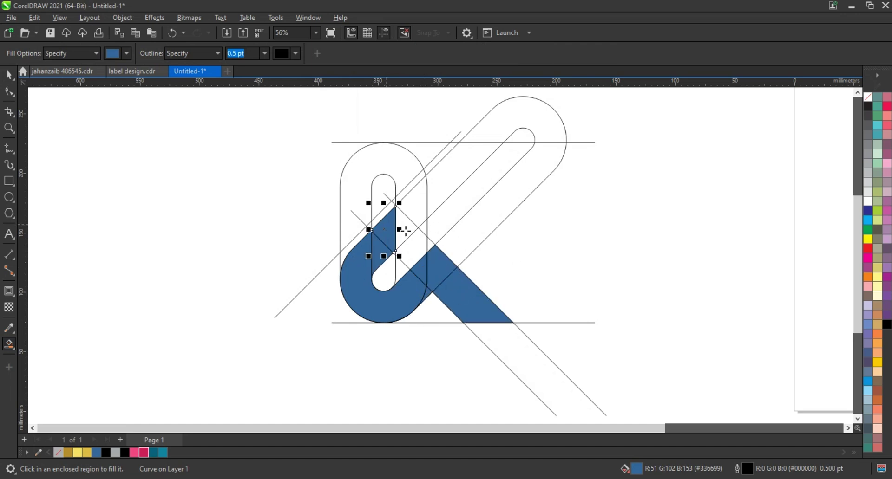
click(405, 229)
click(414, 208)
click(436, 197)
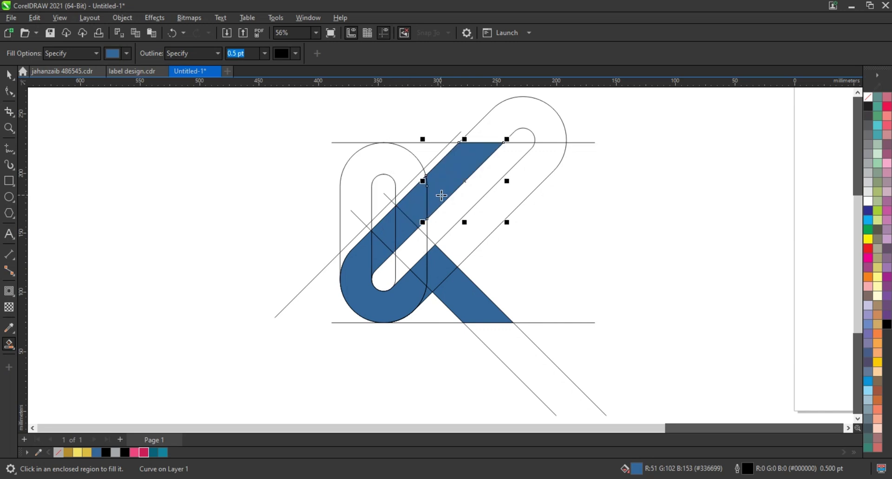
click(404, 163)
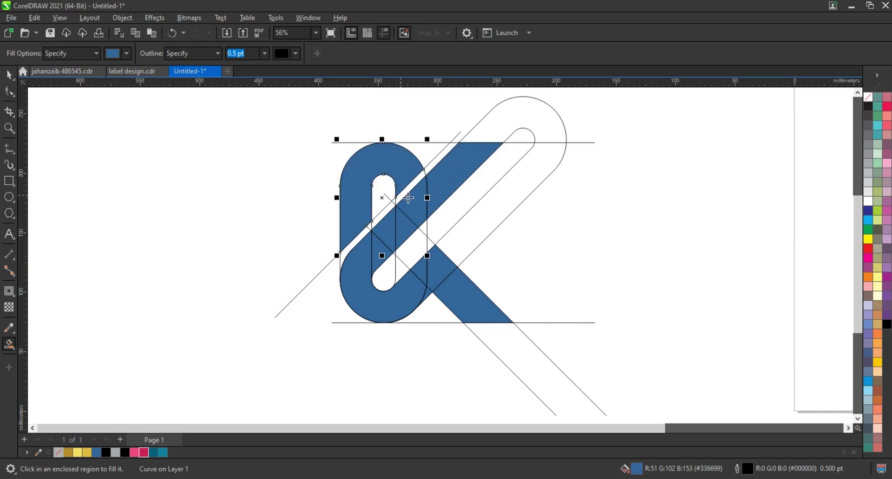
Step: Delete the guide lines from the monogram
key(space)
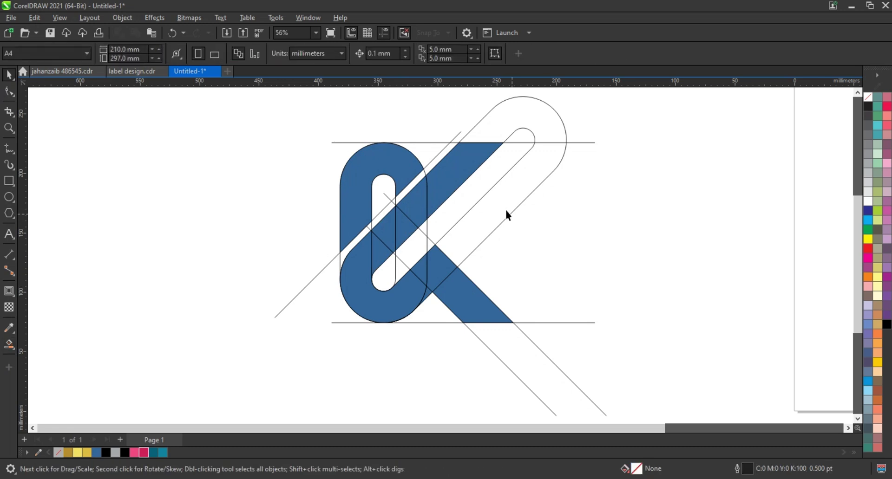
click(486, 192)
key(Delete)
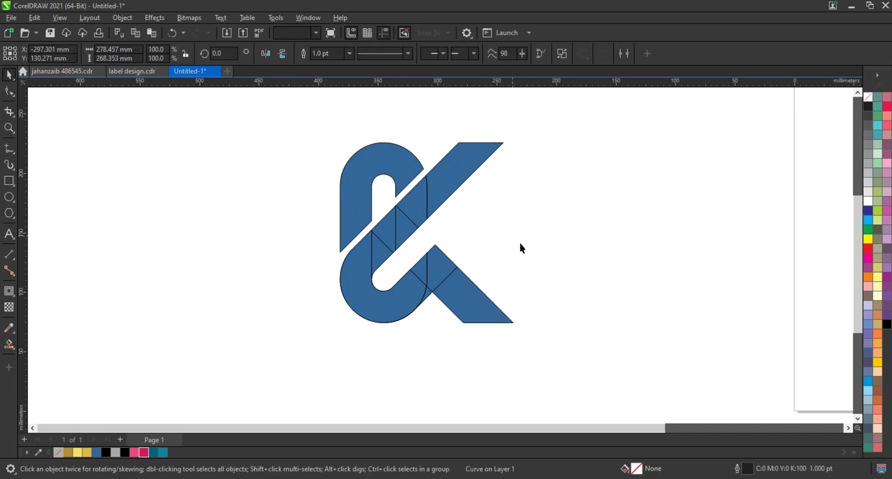
Step: Fill the logo pieces black and scale the whole logo down to 89%
drag(529, 324, 556, 347)
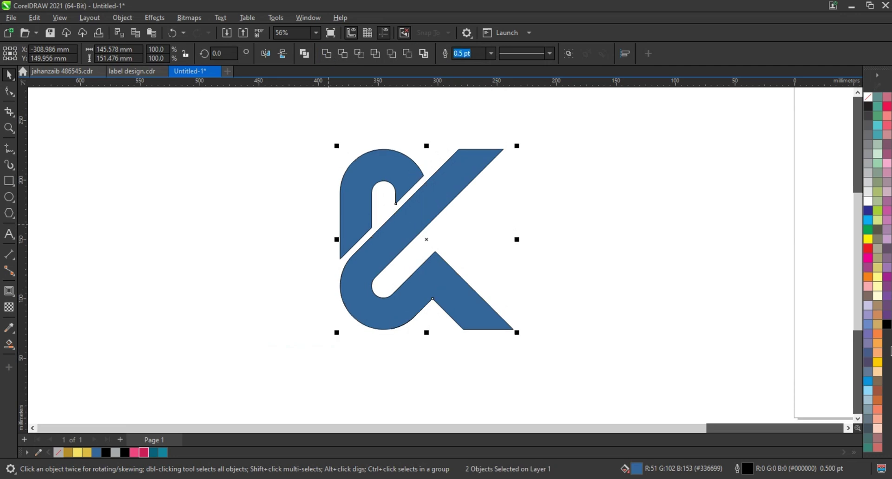
click(887, 324)
click(558, 283)
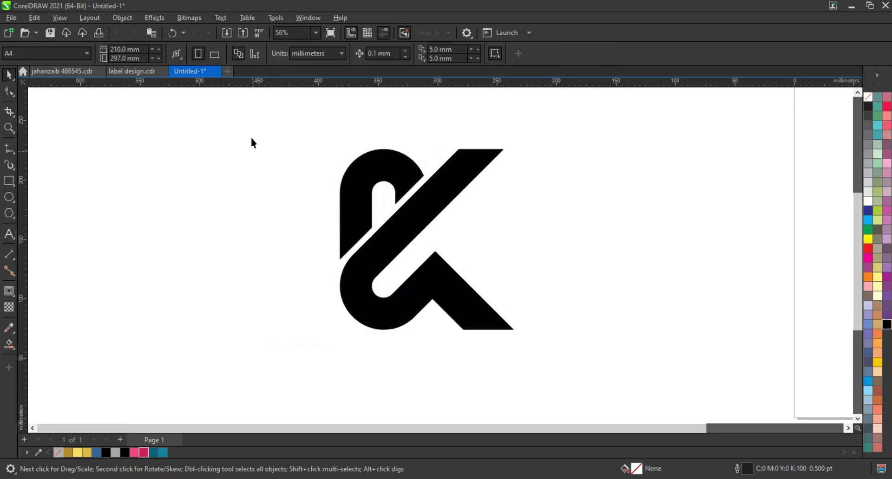
click(499, 243)
drag(517, 145, 549, 192)
click(574, 213)
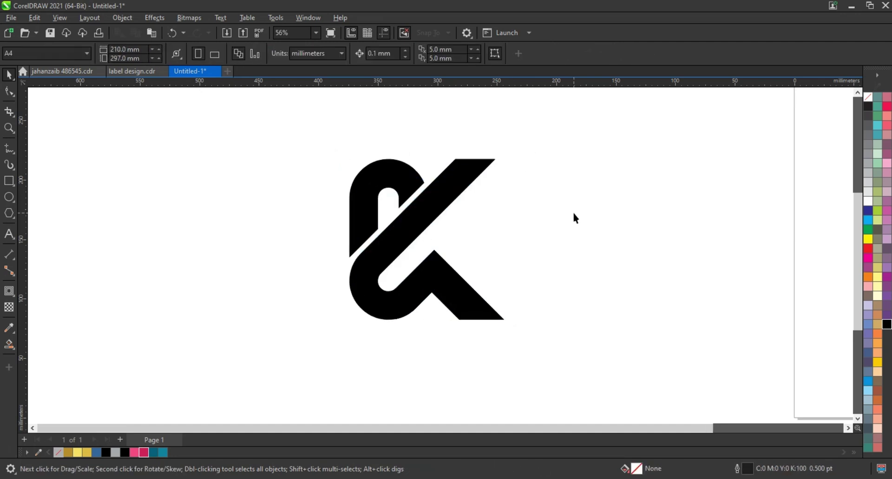
Step: Start a new document and draw a 139.5 × 77.7 mm rectangle
key(ctrl+n)
key(F6)
drag(258, 185, 510, 323)
Step: Round the rectangle into a pill, convert it to curves, and stretch it to 192.7 mm wide
click(9, 92)
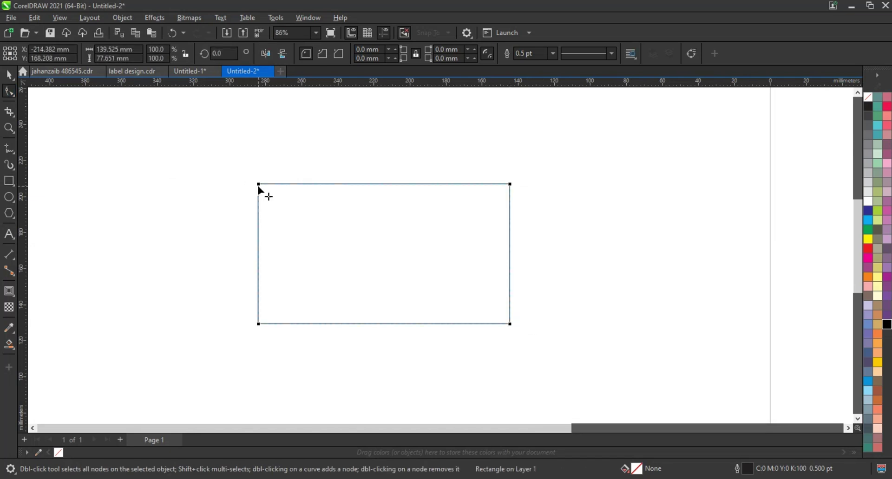
drag(301, 188, 353, 192)
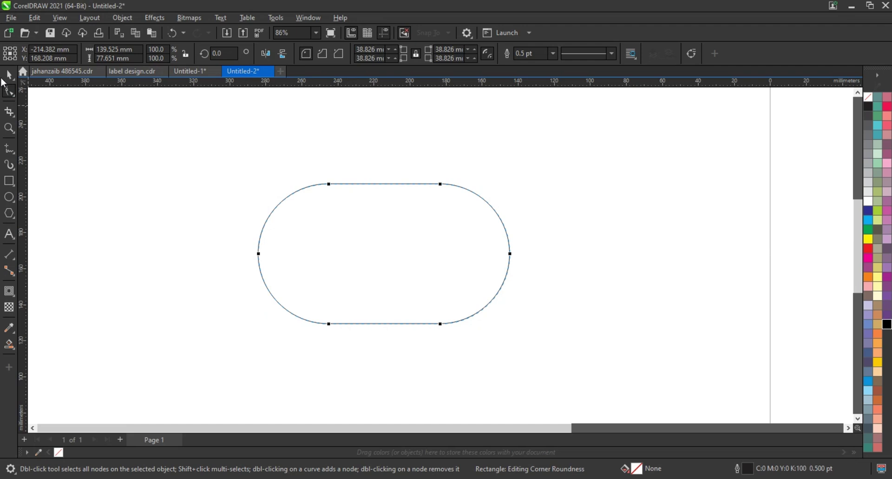
key(space)
key(ctrl+q)
key(F10)
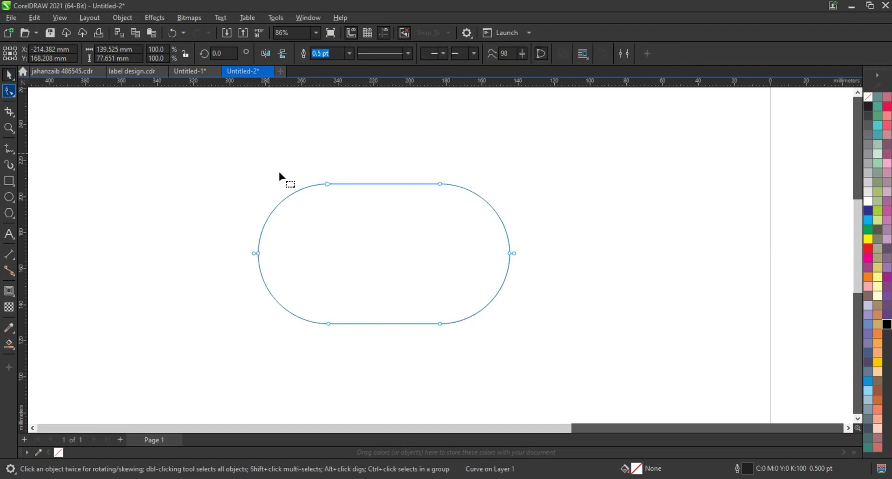
drag(391, 167, 565, 339)
drag(440, 324, 536, 325)
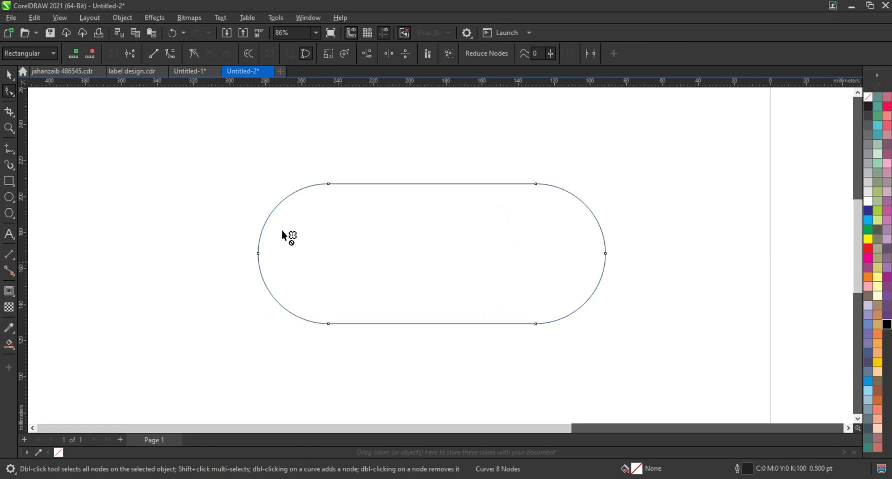
Step: Add an inward contour forming a slim inner capsule inside the pill
key(ctrl+F9)
drag(455, 186, 455, 236)
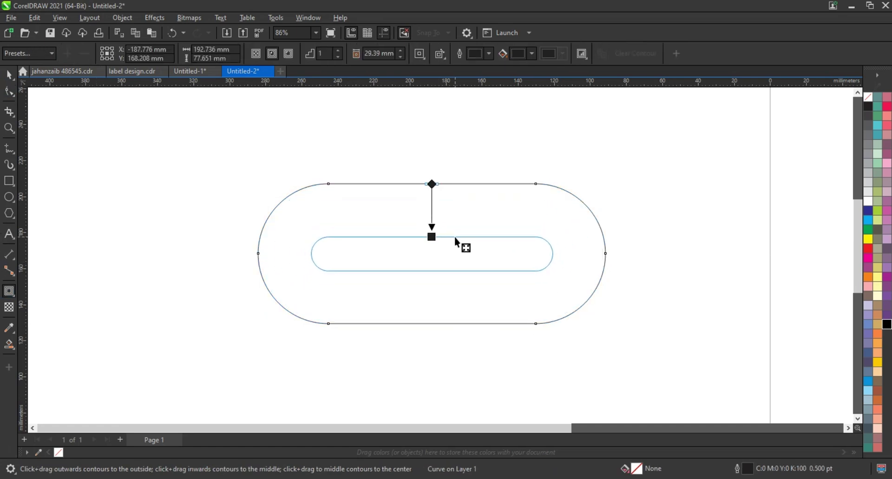
click(7, 76)
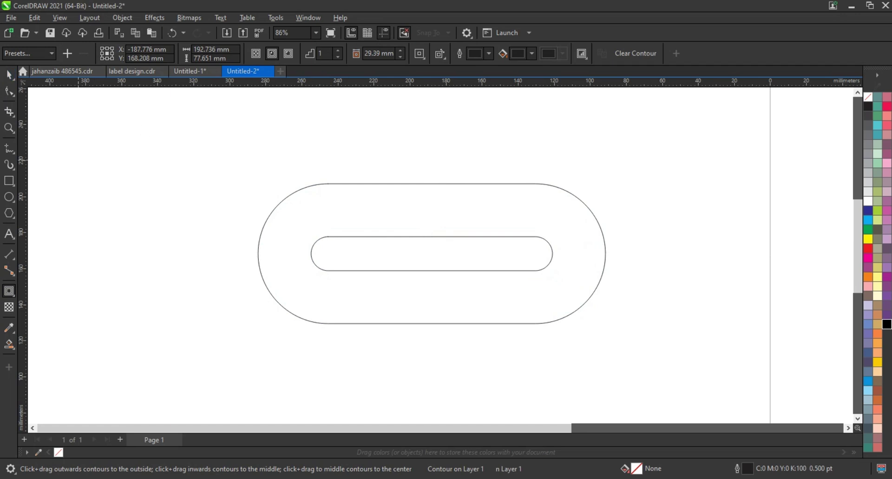
key(F5)
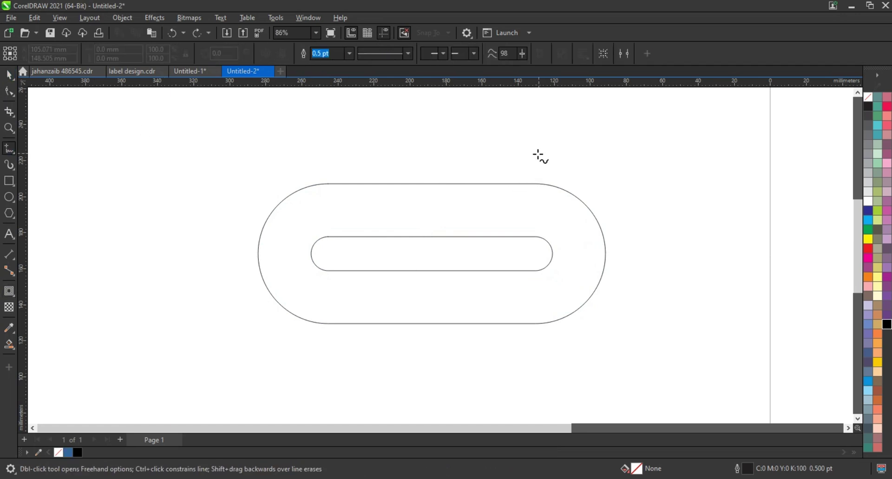
Step: Draw a diagonal bolt line across the pill, with a zigzag hook at each end
click(538, 153)
click(351, 363)
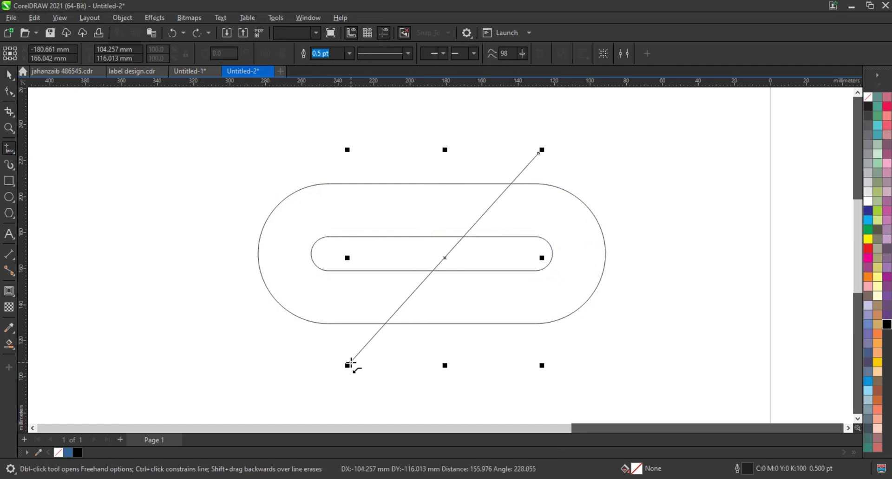
click(351, 364)
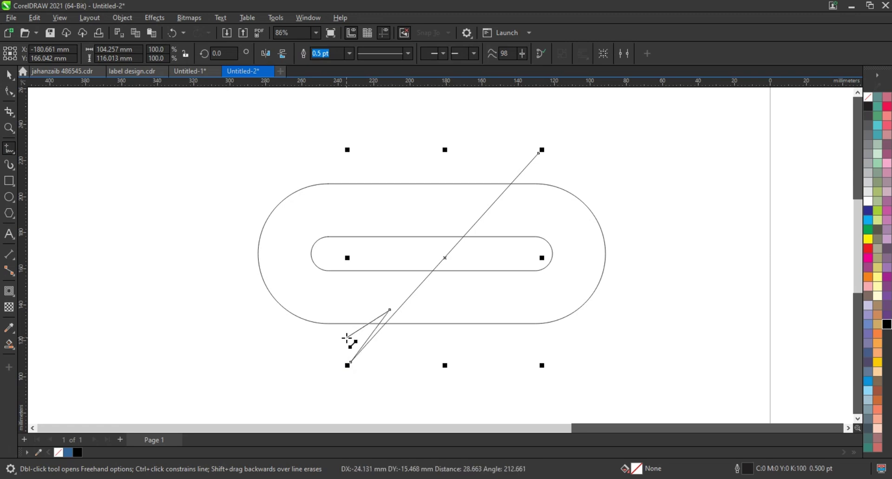
click(346, 338)
click(538, 153)
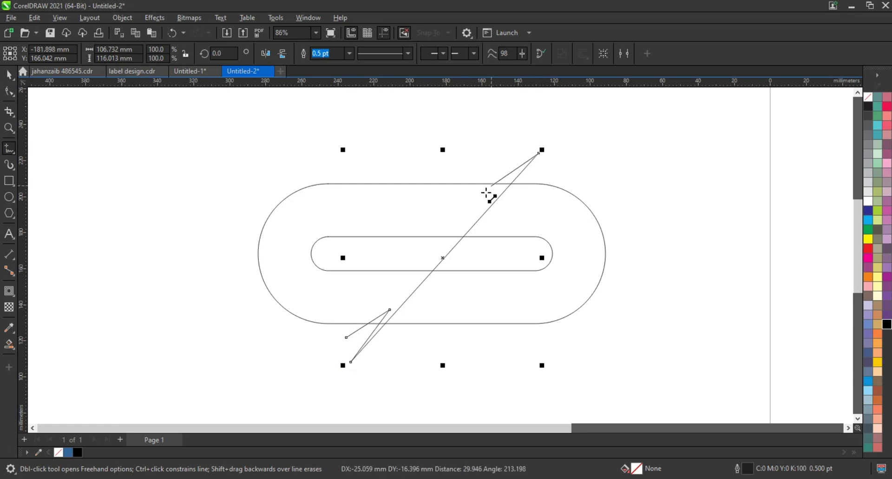
click(484, 197)
double_click(502, 165)
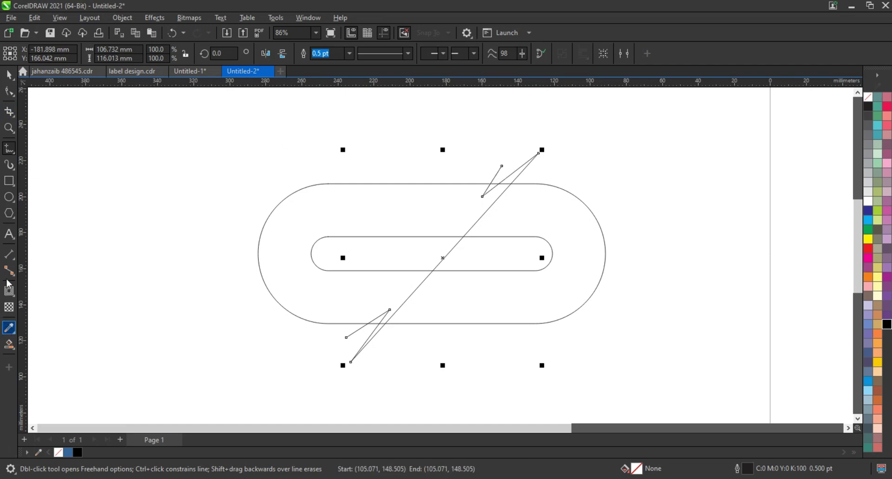
Step: Nudge the bolt's lower zigzag node into place
click(10, 92)
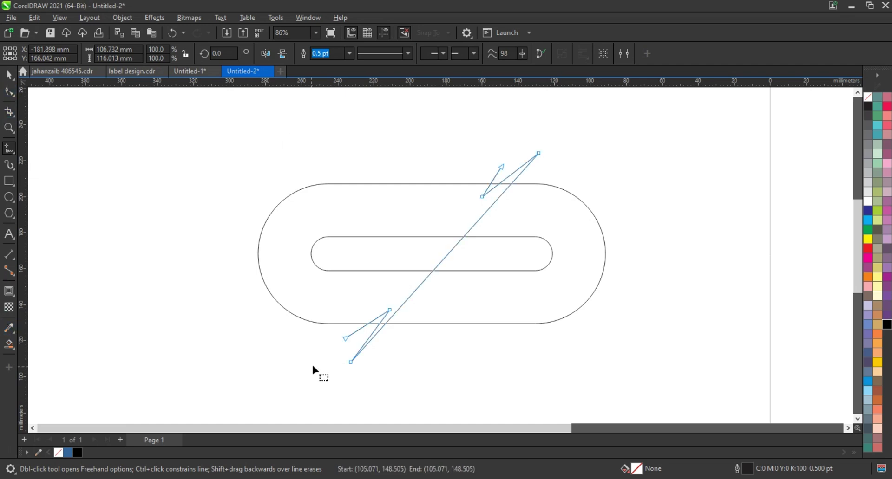
click(387, 310)
drag(383, 308, 383, 309)
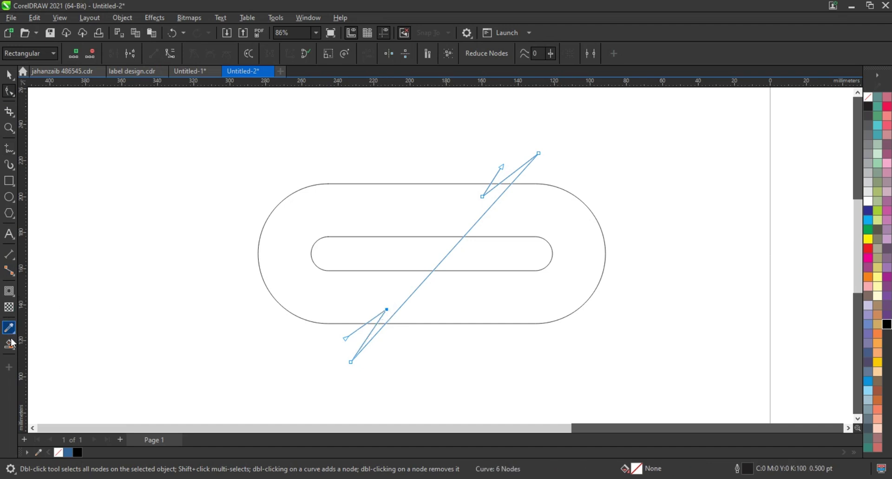
click(9, 344)
Step: Smart-fill the bolt spikes and left ring half blue, then delete the leftover outline curves
click(377, 327)
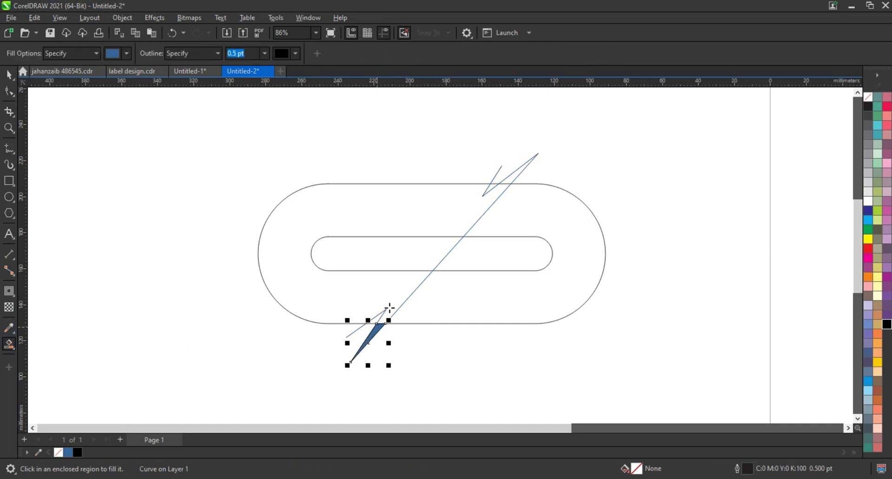
click(395, 295)
click(511, 179)
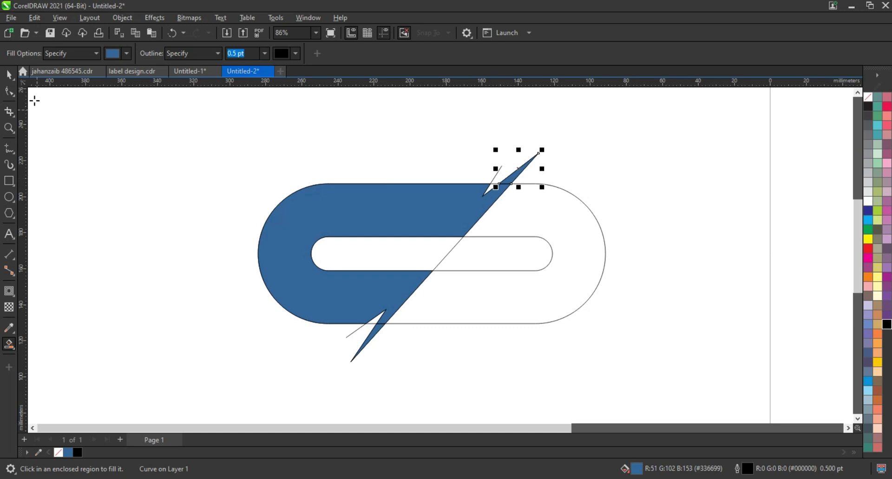
key(space)
click(495, 174)
key(Delete)
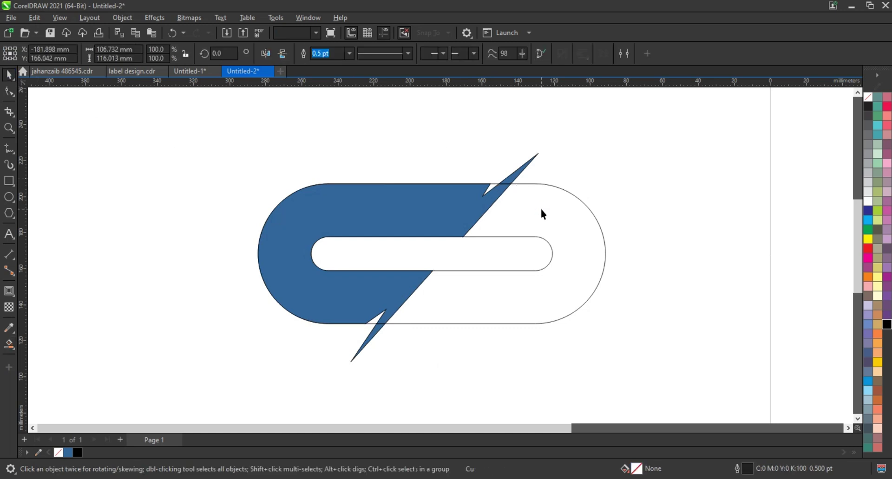
click(577, 201)
key(Delete)
Step: Weld the three blue pieces, fill black, and interlock a vertically mirrored copy
drag(609, 138, 199, 380)
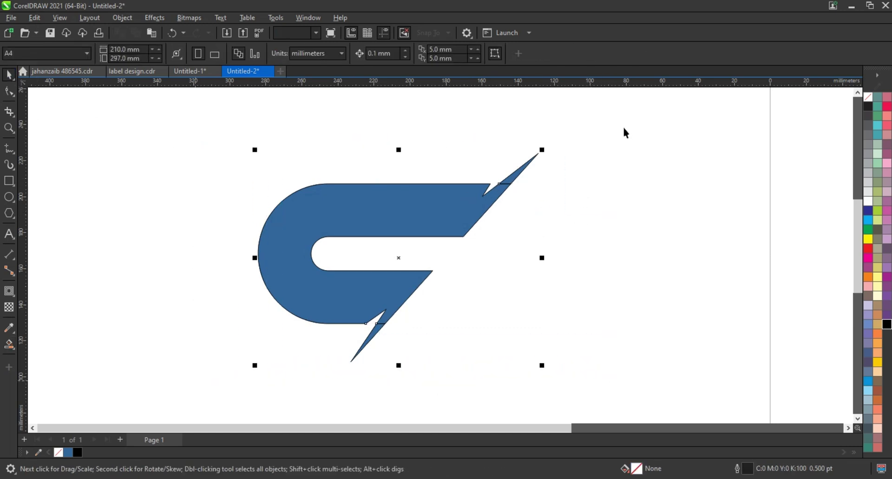
click(330, 57)
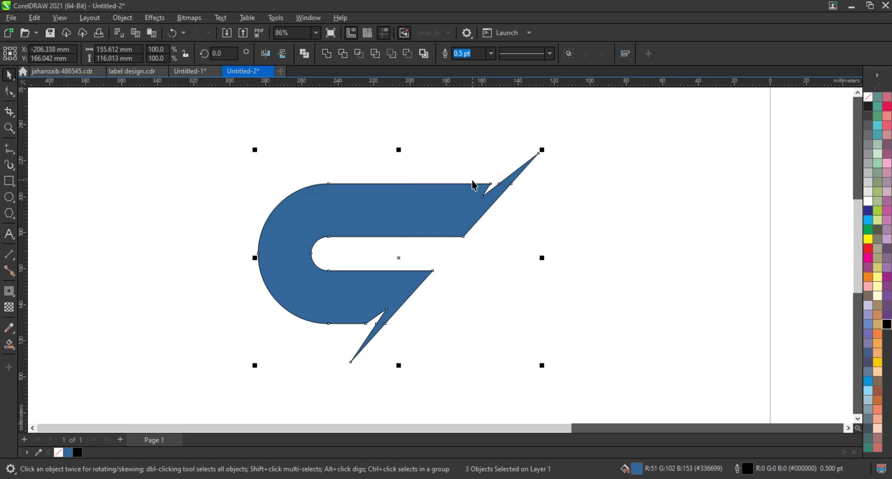
click(886, 324)
drag(398, 150, 385, 359)
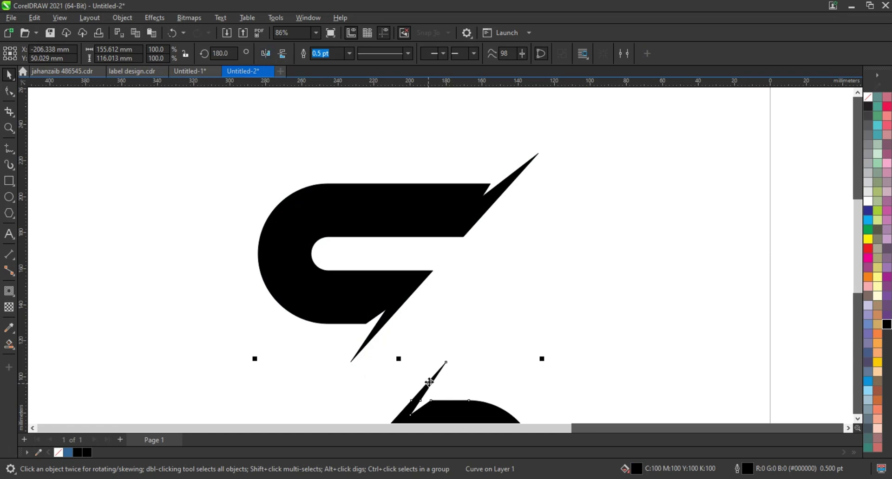
drag(429, 382, 463, 243)
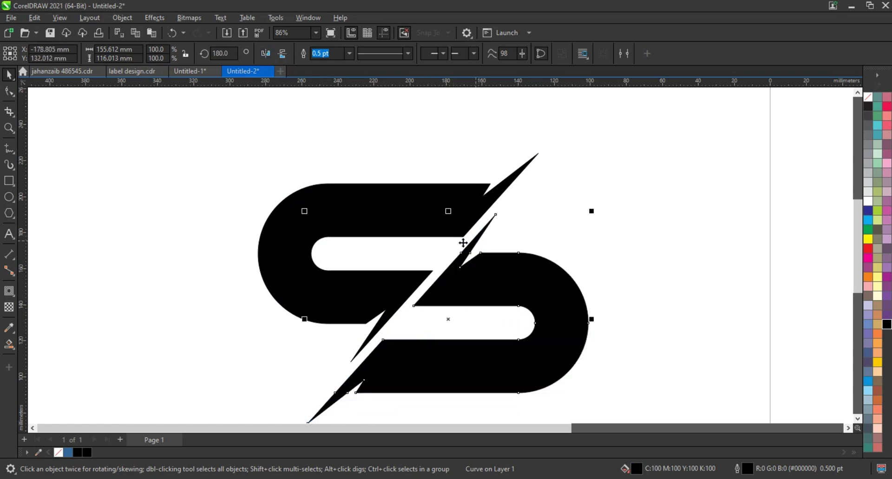
scroll(312, 197, down, 2)
Step: Remove the outlines from both halves of the S monogram
drag(235, 131, 531, 355)
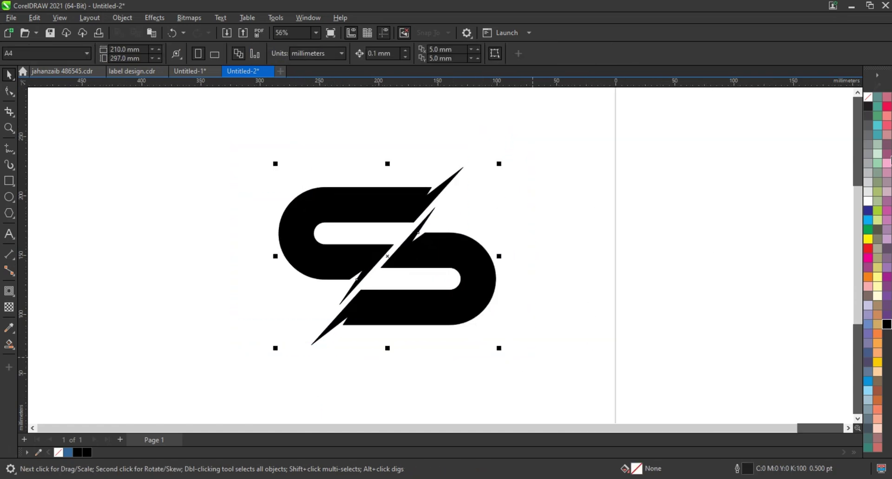
right_click(868, 98)
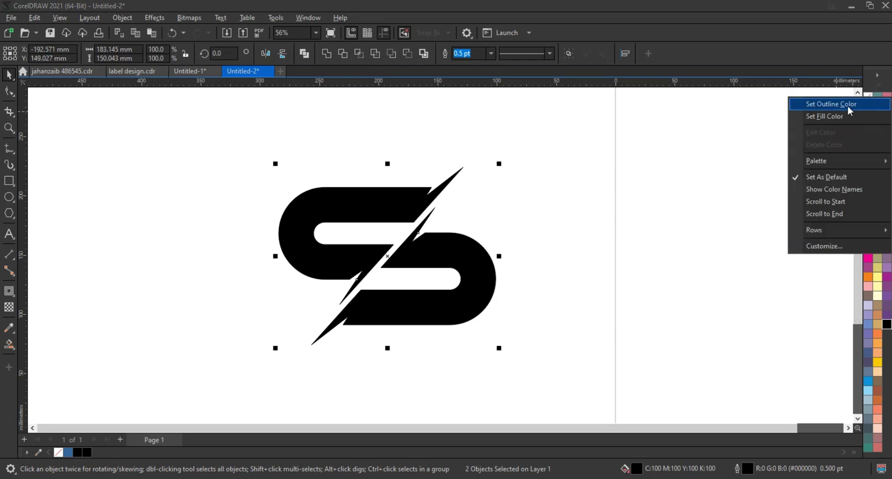
click(830, 105)
click(575, 251)
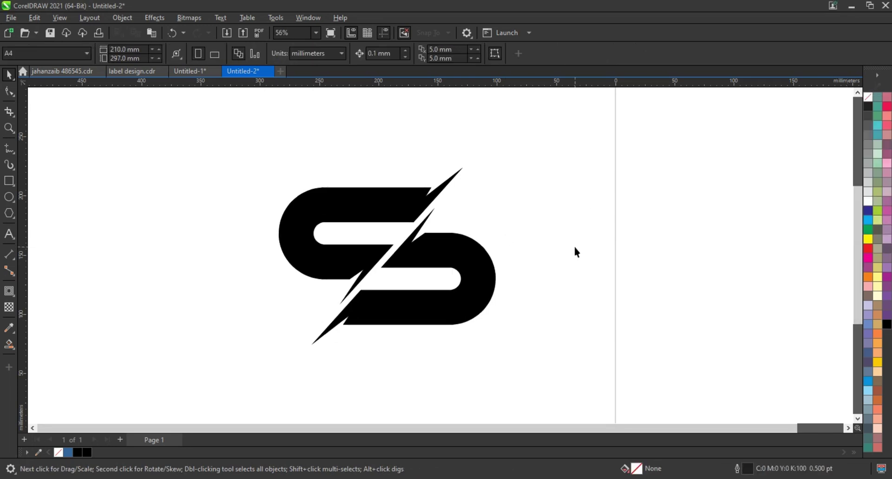
scroll(559, 269, up, 1)
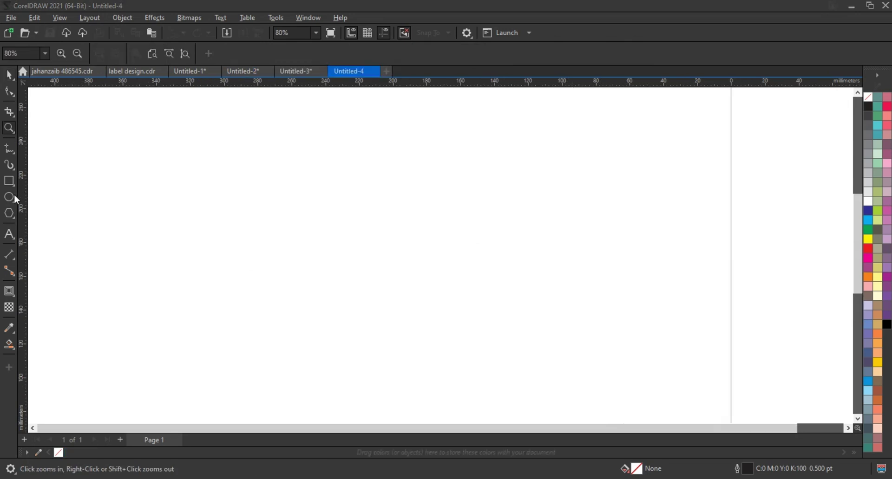
Step: Draw a wide rectangle and fully round its right corners into a D shape
click(11, 182)
drag(207, 192, 436, 309)
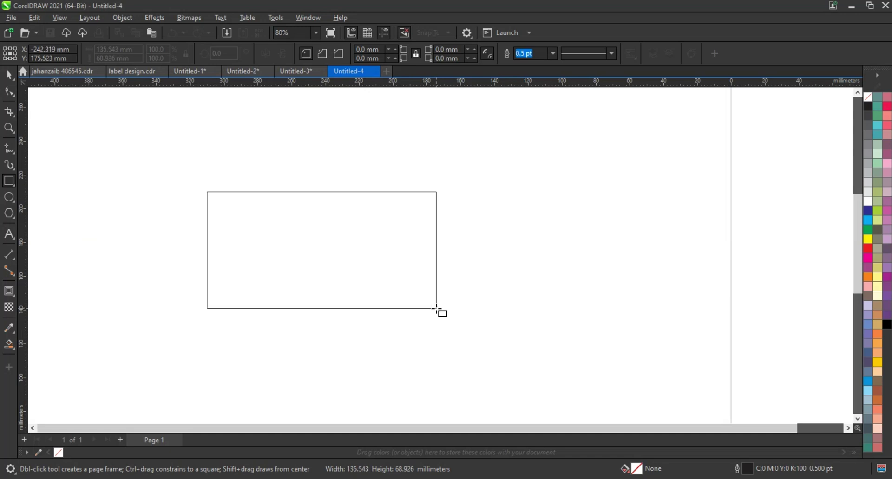
key(F10)
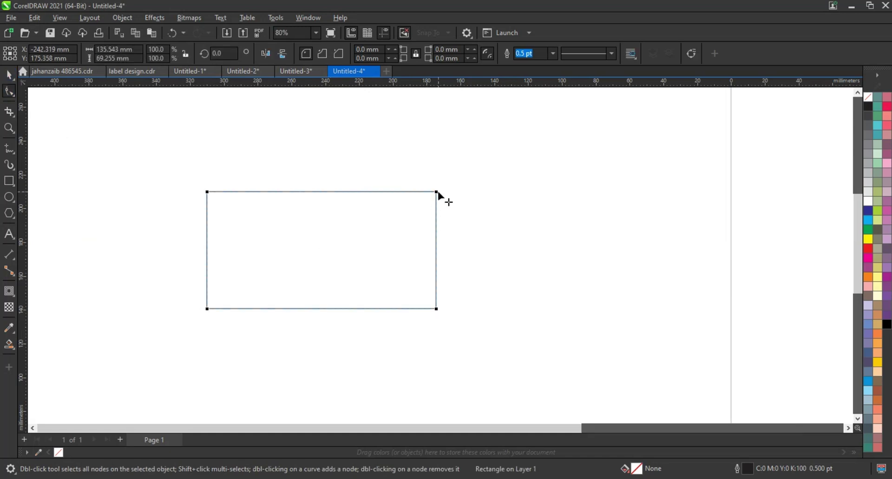
drag(438, 193, 259, 189)
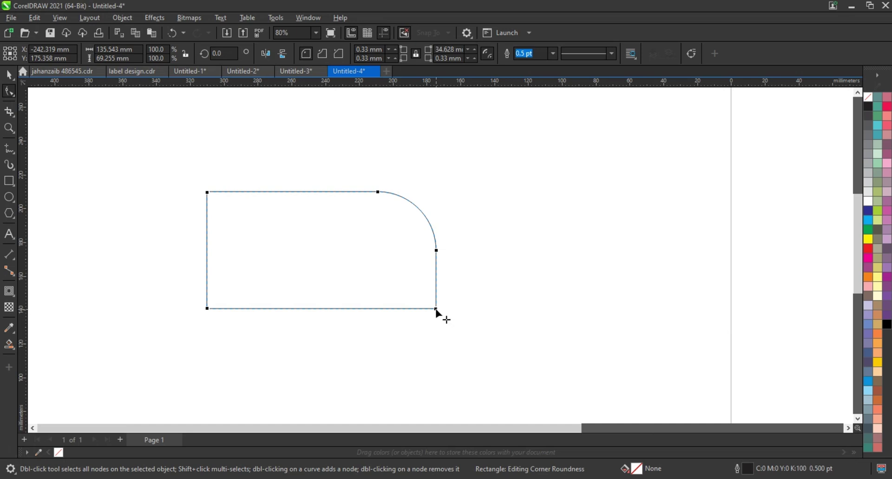
mouse_move(437, 309)
mouse_down()
mouse_move(245, 316)
mouse_move(2, 251)
mouse_up()
Step: Add an inner contour inside the D shape
click(6, 292)
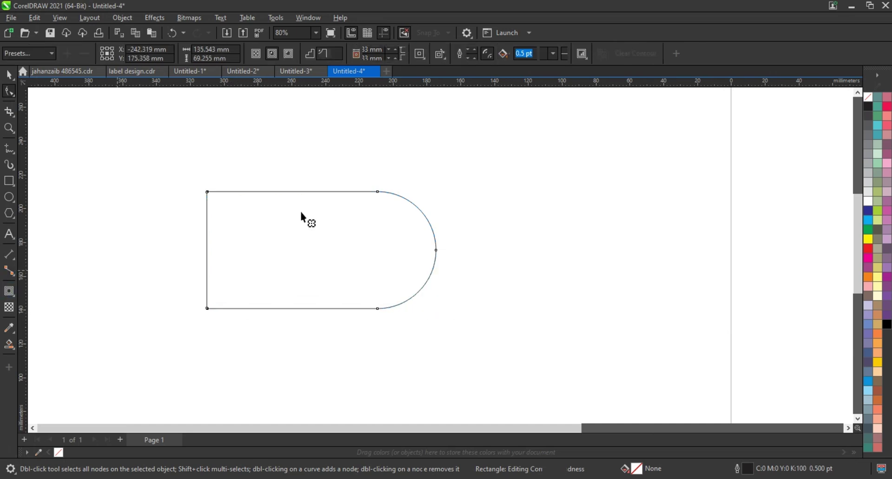
drag(308, 191, 307, 231)
click(9, 74)
key(Escape)
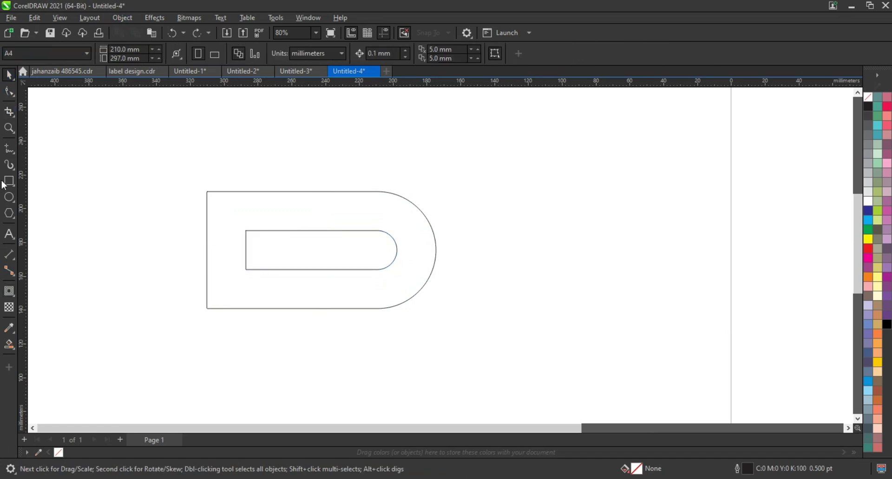
key(F5)
Step: Draw a diagonal line across the D and place two parallel copies to its left
click(257, 182)
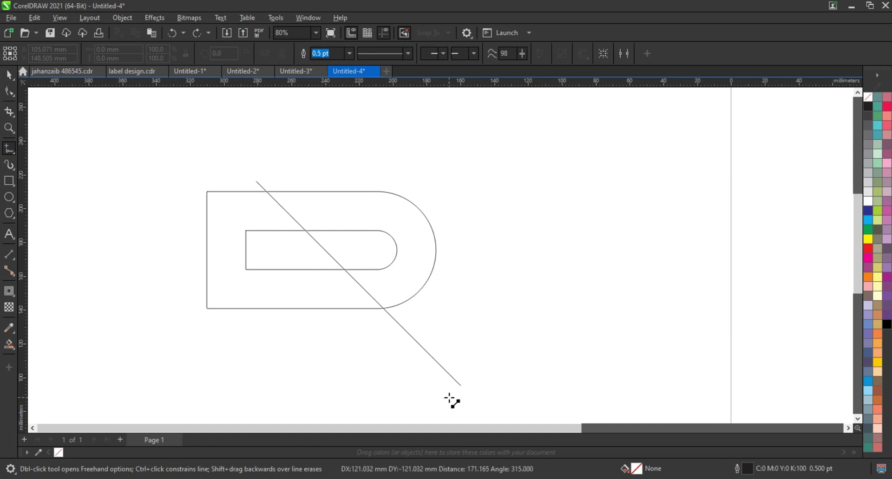
ctrl+click(451, 401)
click(8, 74)
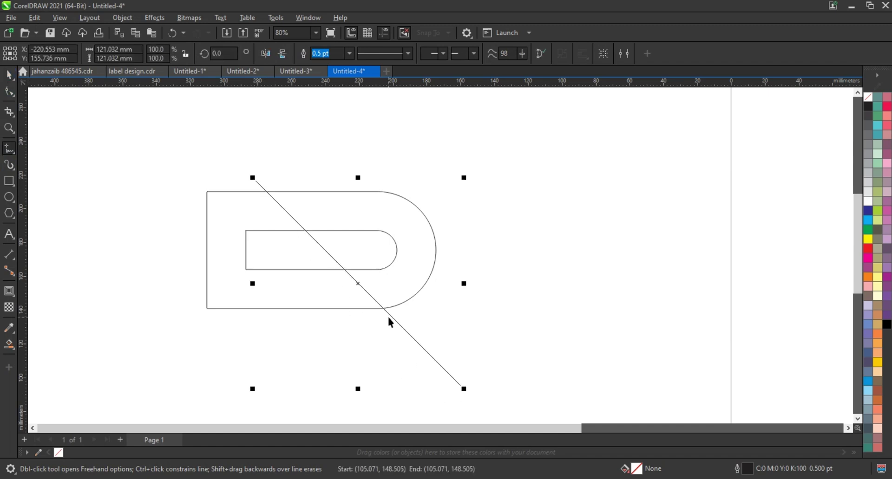
key(space)
drag(390, 316, 339, 319)
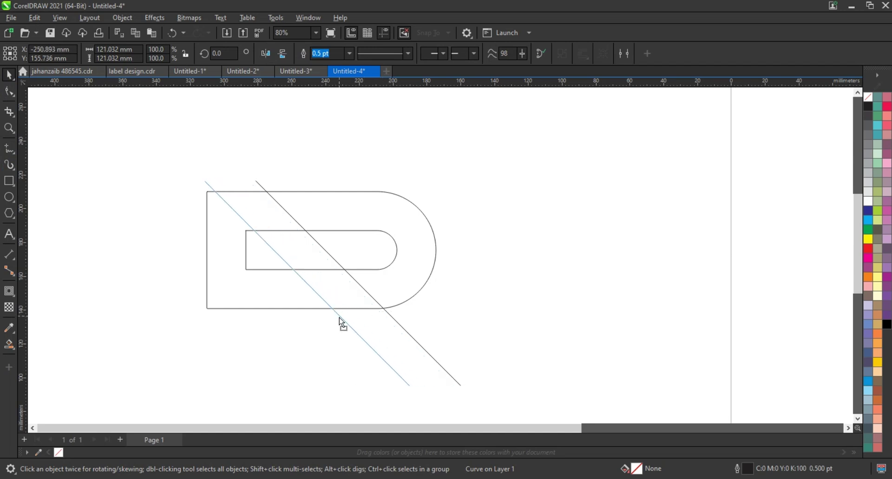
drag(339, 317, 313, 326)
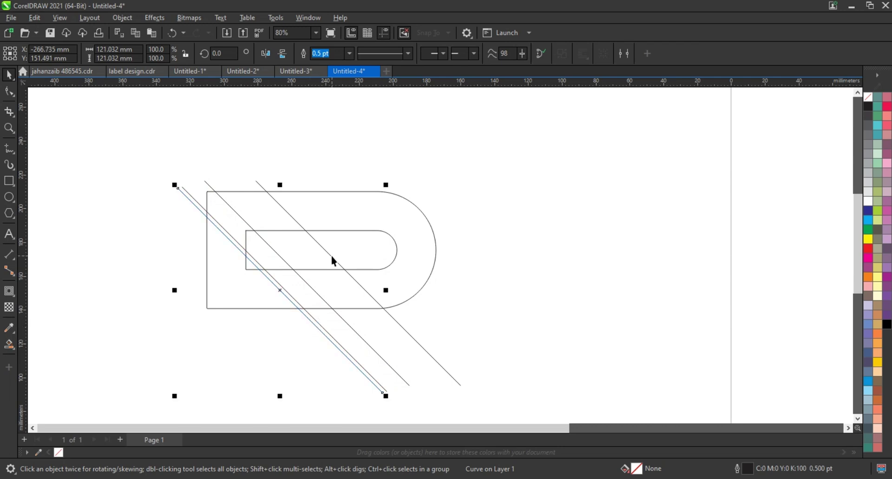
click(493, 277)
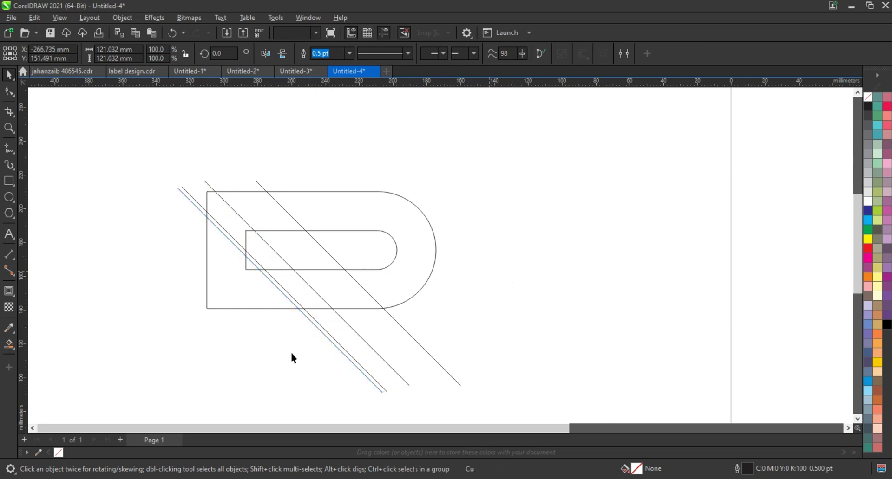
Step: Rotate diagonal copies into horizontal guides below the D and across the counter's top
click(367, 344)
click(367, 343)
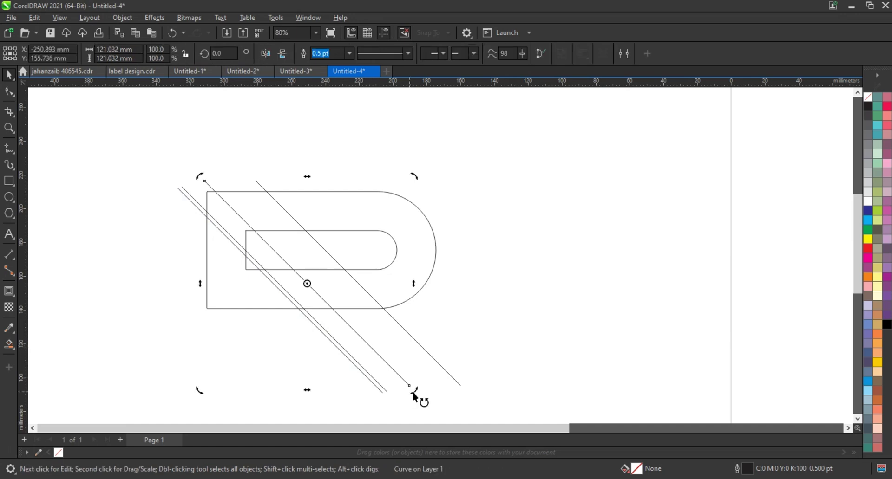
mouse_move(412, 392)
mouse_down()
mouse_move(450, 264)
mouse_move(452, 373)
mouse_up()
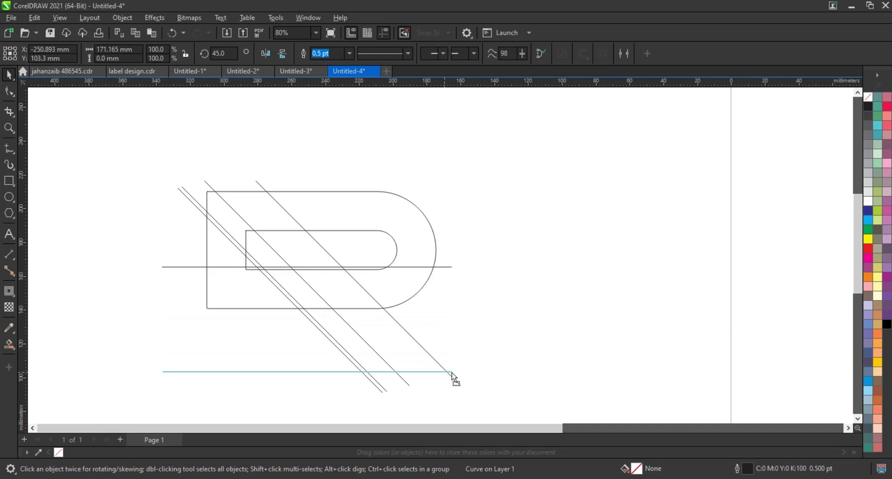
drag(455, 379, 450, 372)
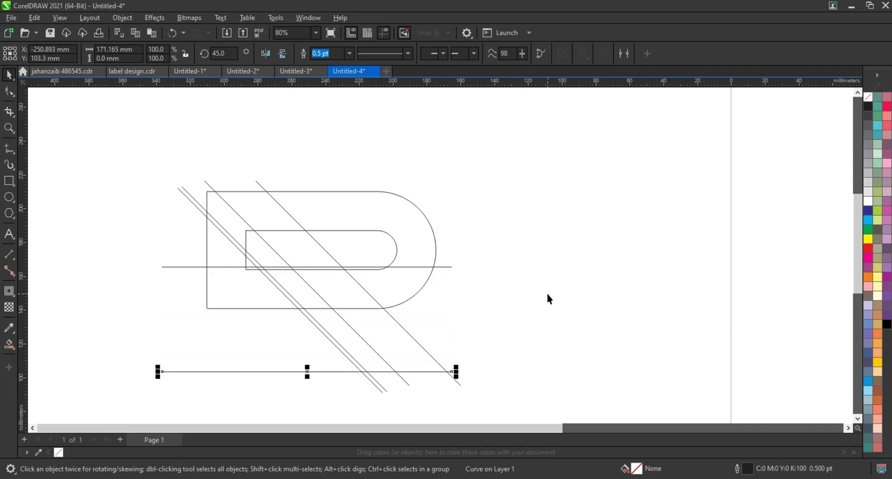
click(547, 292)
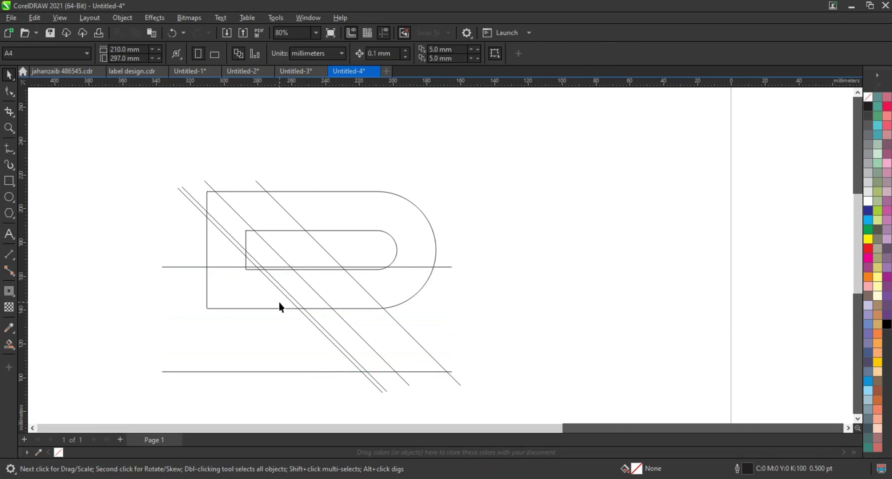
drag(444, 268, 448, 240)
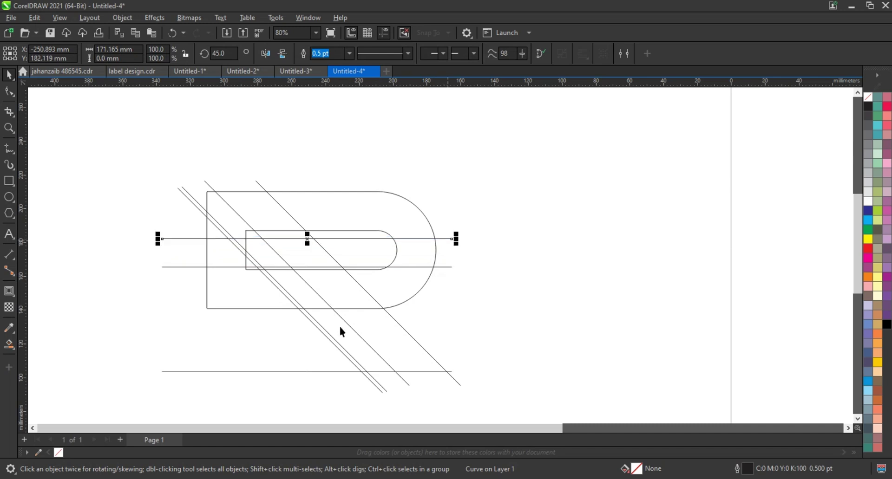
Step: Add another parallel diagonal further left and duplicate the rightmost diagonal line
drag(391, 316, 278, 319)
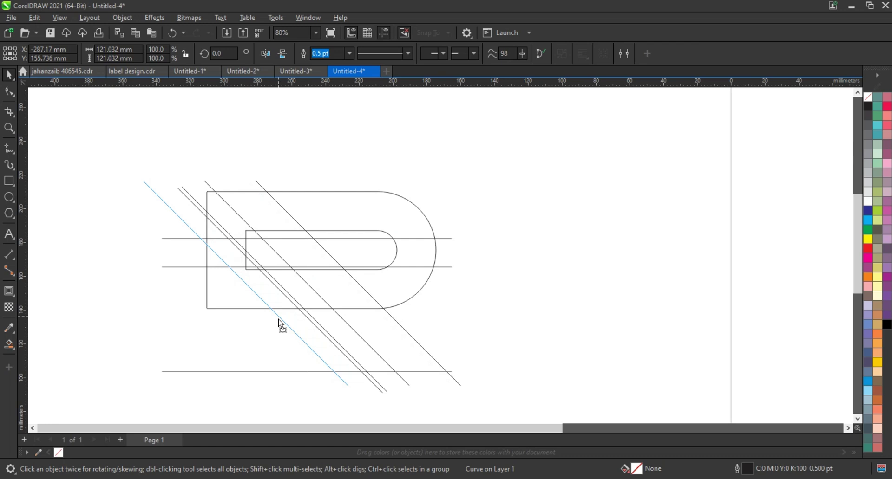
drag(281, 324, 335, 323)
click(567, 283)
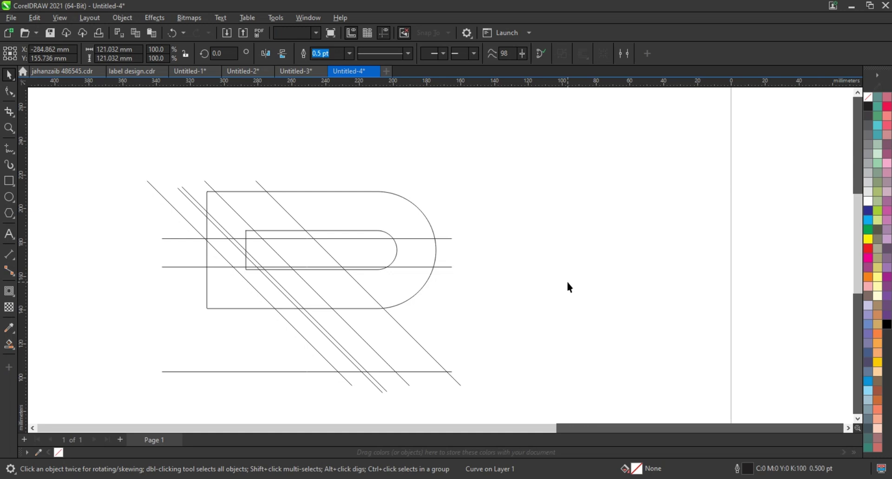
click(352, 281)
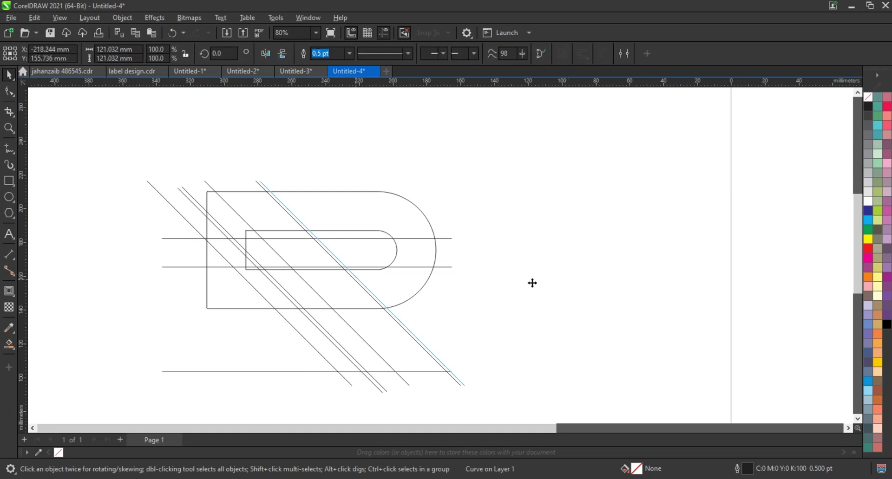
key(ctrl+d)
Step: Smart-fill the R's top band, curved bowl and diagonal leg regions in blue
click(9, 344)
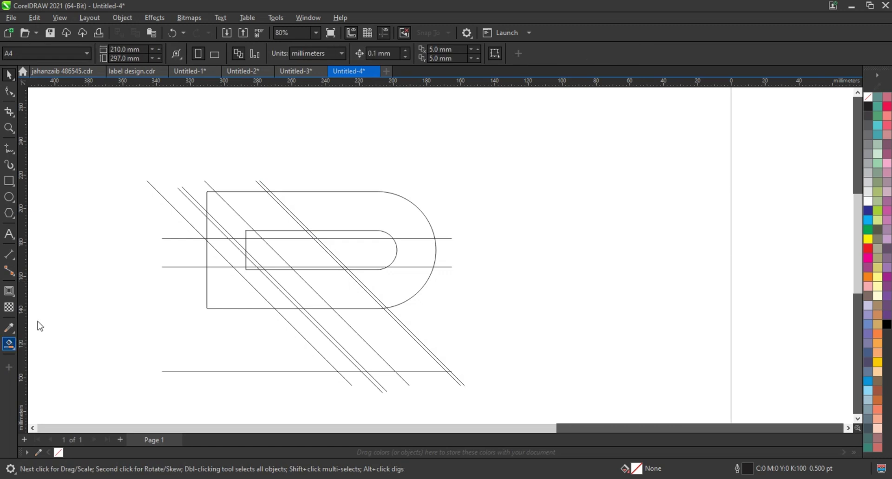
click(314, 216)
click(417, 251)
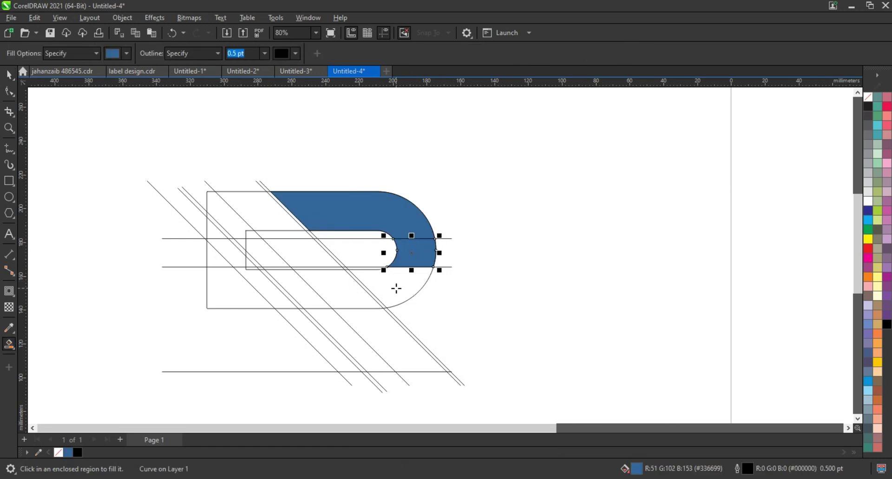
click(372, 289)
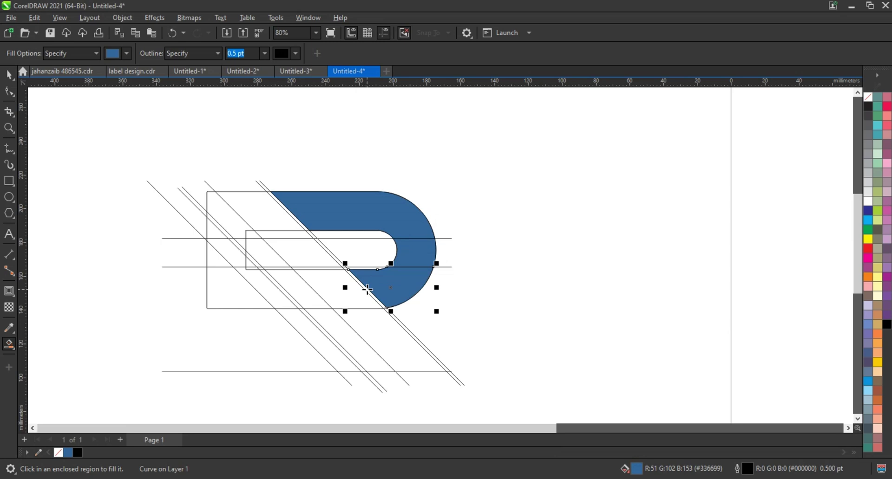
click(367, 290)
click(350, 289)
click(395, 334)
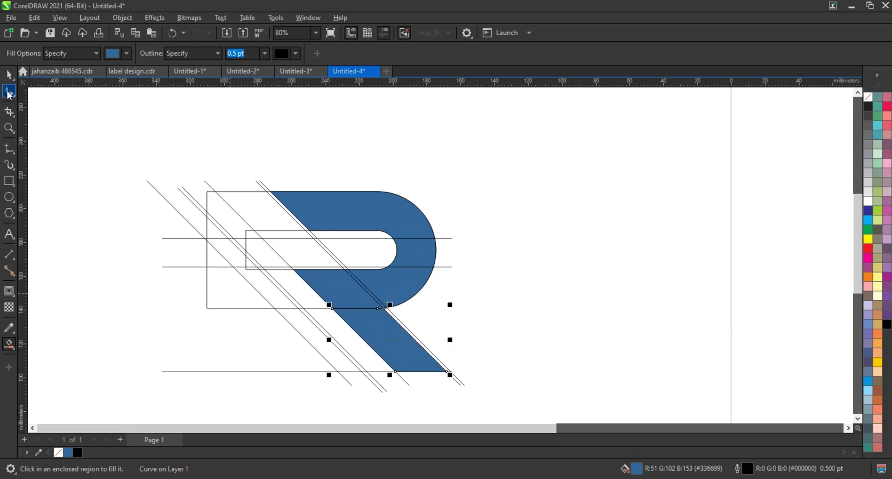
click(367, 293)
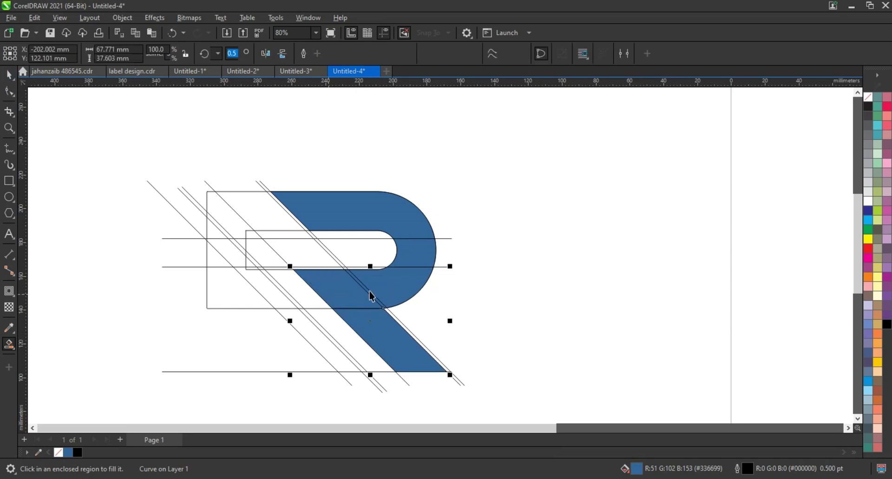
Step: Select the blue R pieces to check them, then clear the selection
key(space)
shift+click(418, 261)
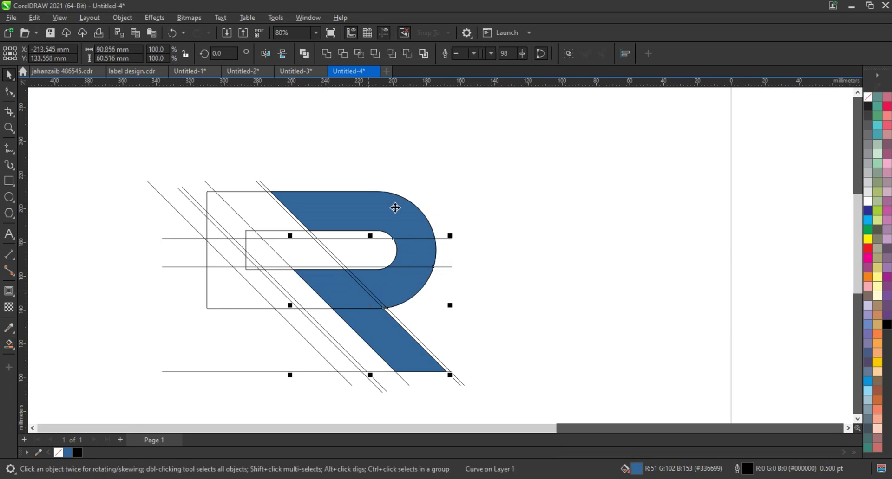
shift+click(395, 208)
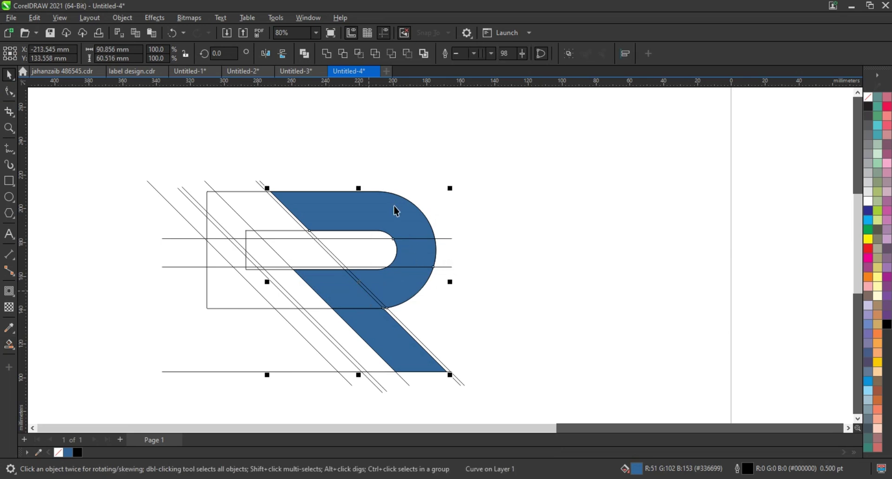
click(507, 182)
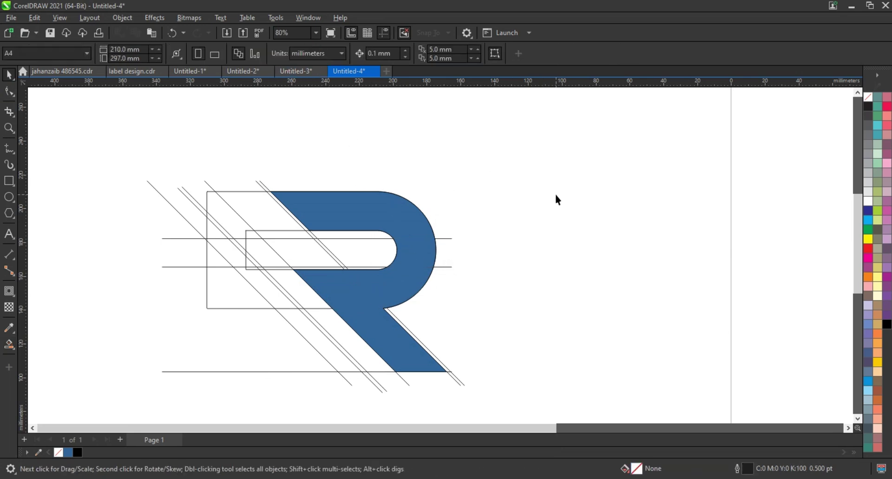
click(13, 342)
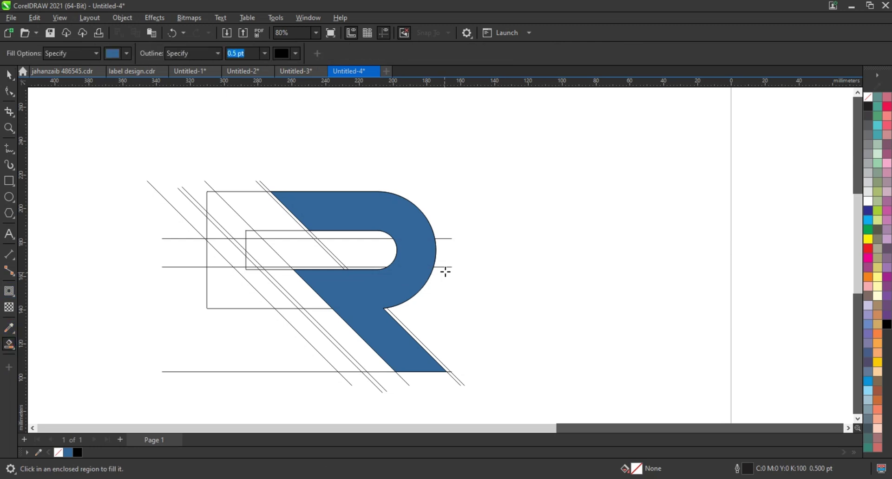
Step: Smart-fill the parallelograms and strips left of the R in blue to form the bolt
click(315, 252)
click(297, 235)
click(279, 215)
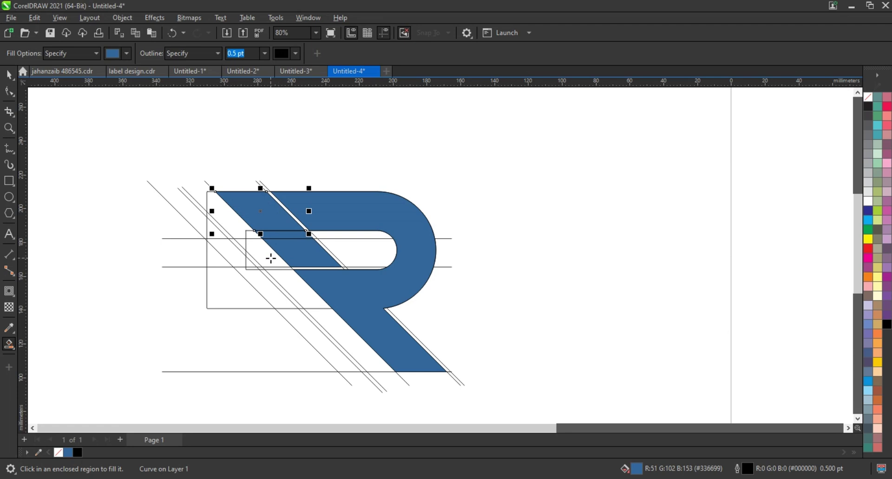
click(271, 258)
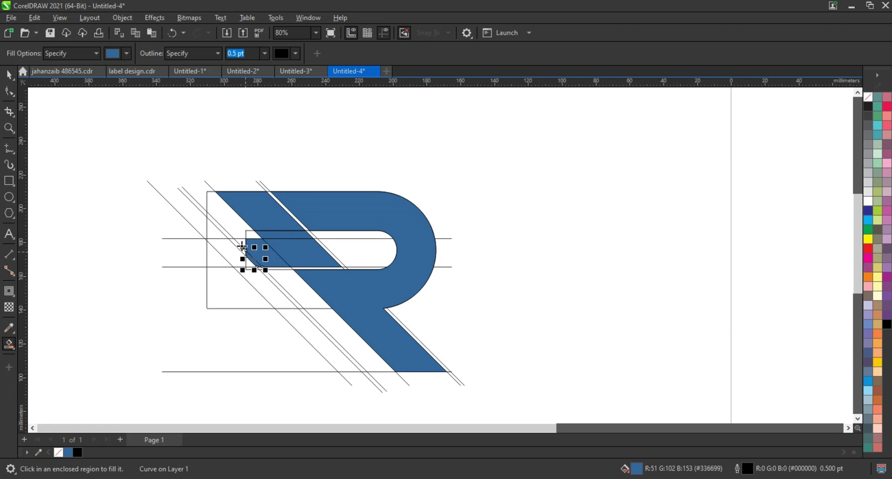
click(241, 245)
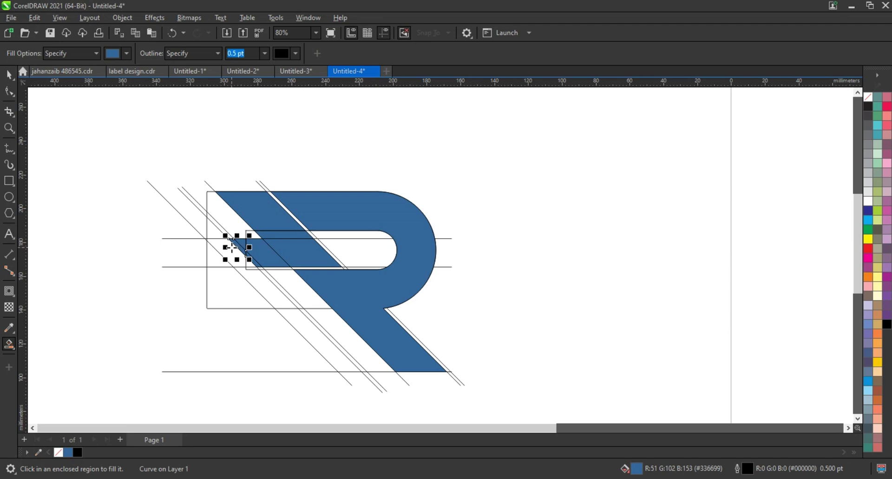
click(232, 251)
click(249, 264)
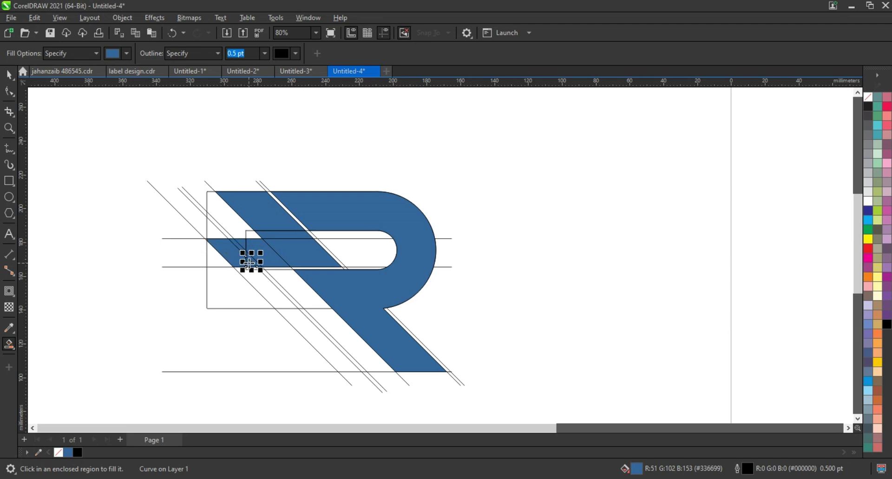
click(264, 288)
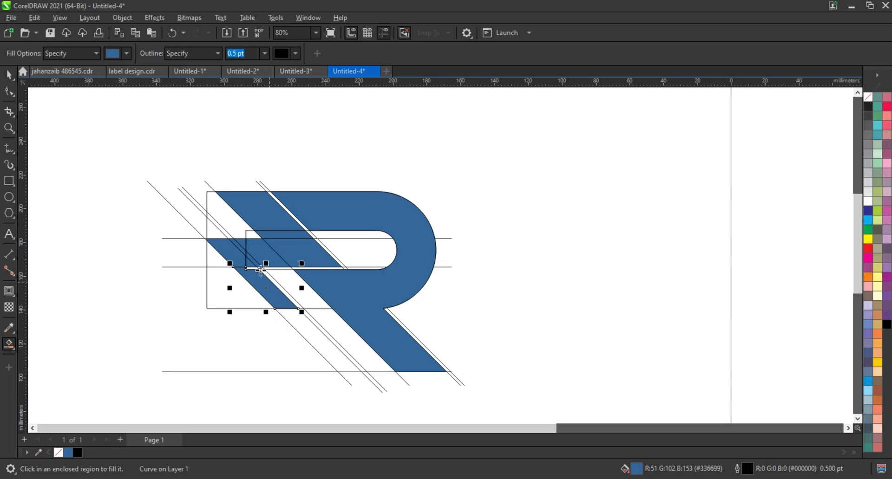
click(255, 268)
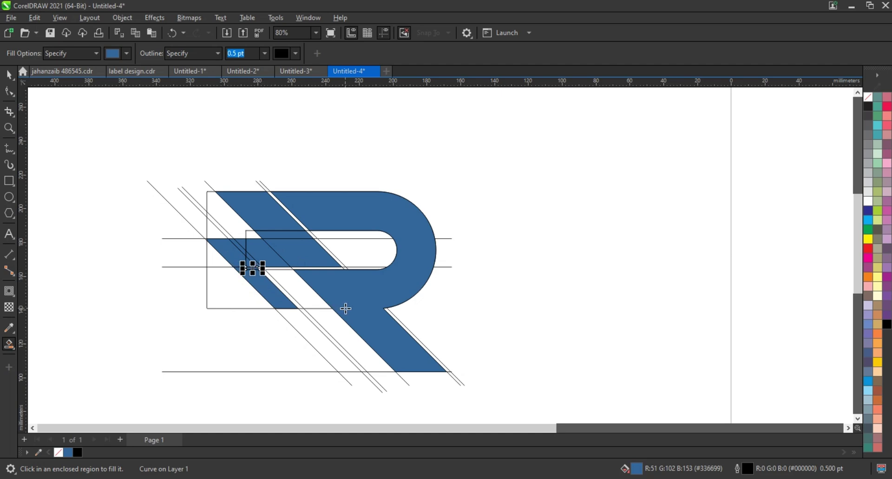
click(306, 331)
Step: Fill the one remaining gap region and colour the R black
key(space)
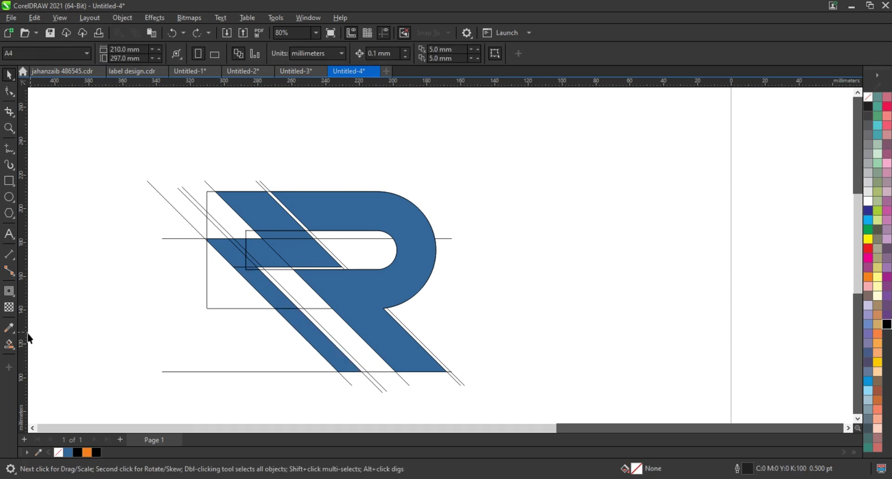
click(9, 344)
click(307, 295)
click(9, 74)
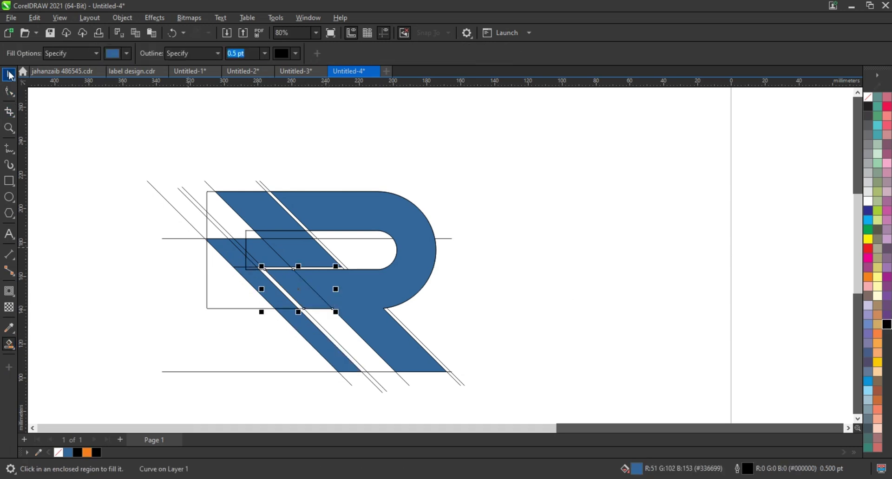
shift+click(409, 291)
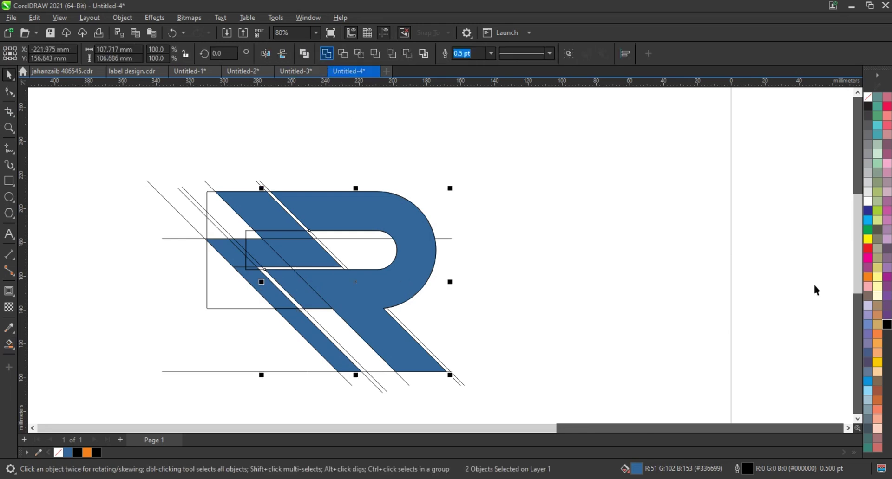
click(886, 325)
click(167, 181)
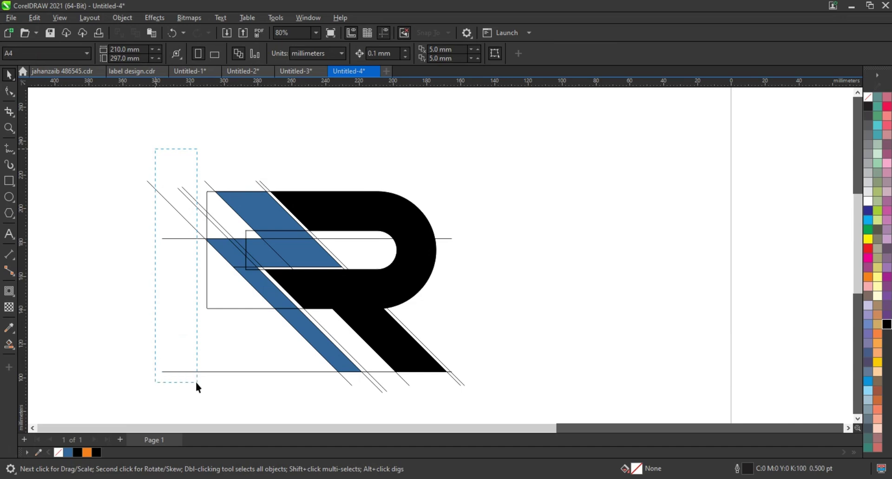
Step: Delete the bottom horizontal construction line and the loose diagonal construction lines
drag(194, 320, 195, 377)
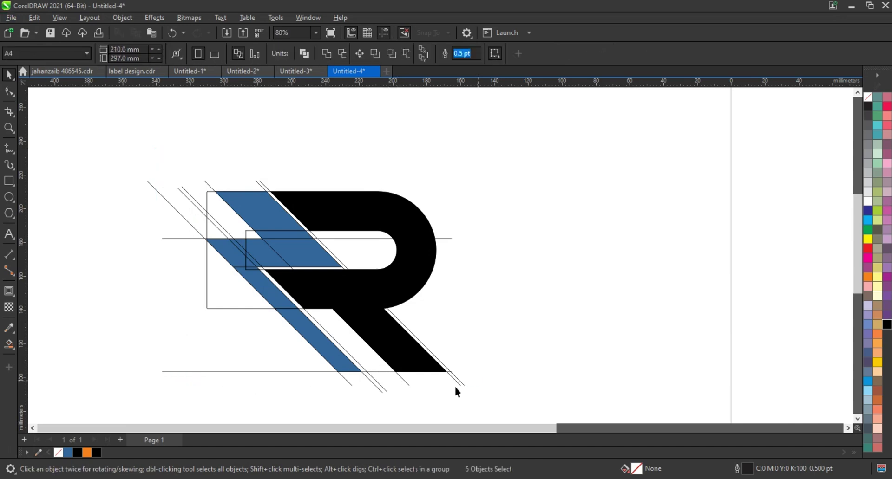
drag(478, 386, 316, 400)
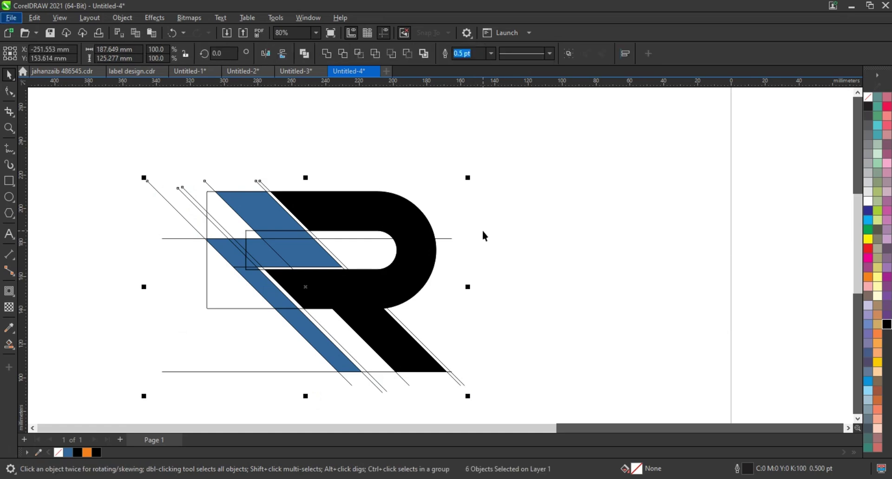
click(257, 368)
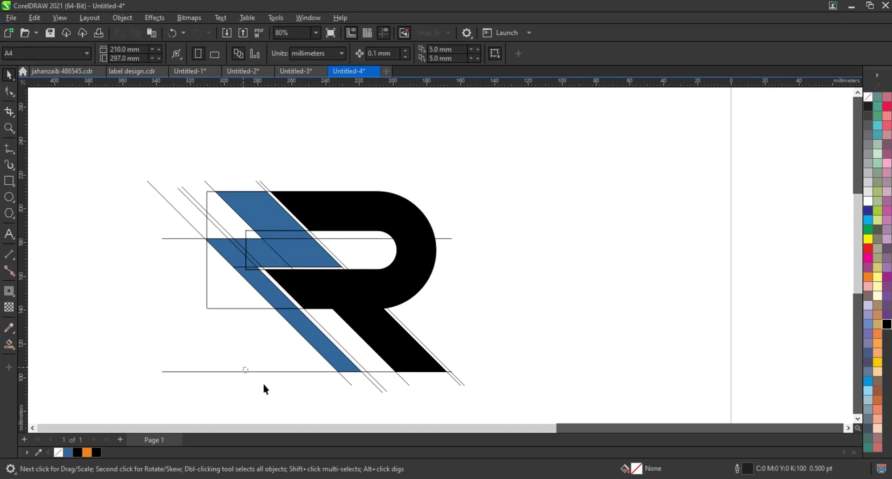
click(264, 384)
key(Delete)
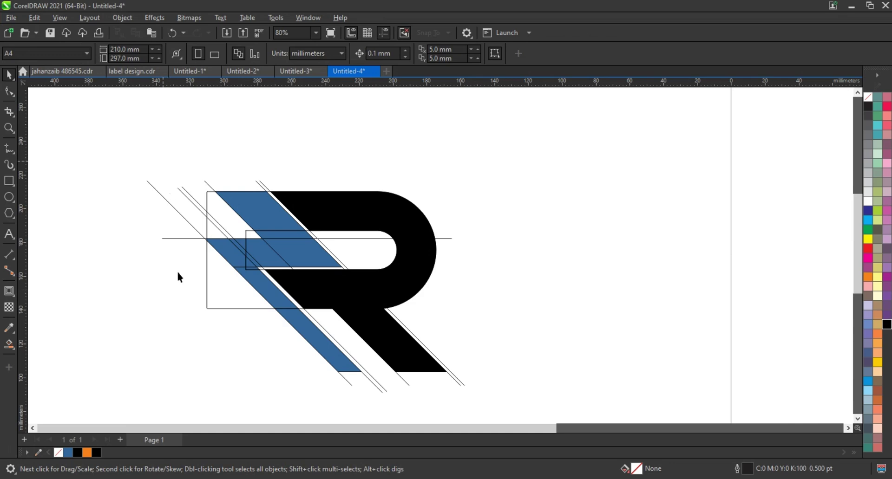
drag(162, 161, 190, 336)
key(Delete)
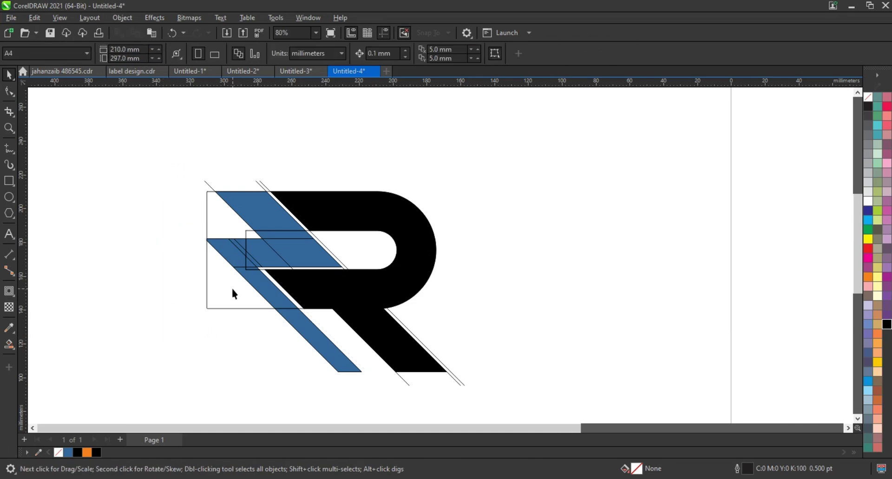
Step: Delete the leftover rectangle outline and last diagonal line, then select the whole logo
click(205, 182)
key(Delete)
click(261, 184)
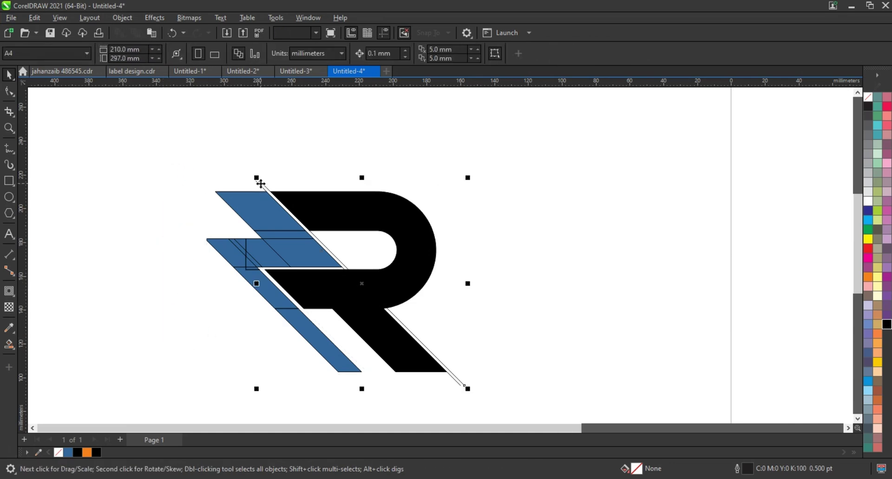
click(261, 184)
key(Delete)
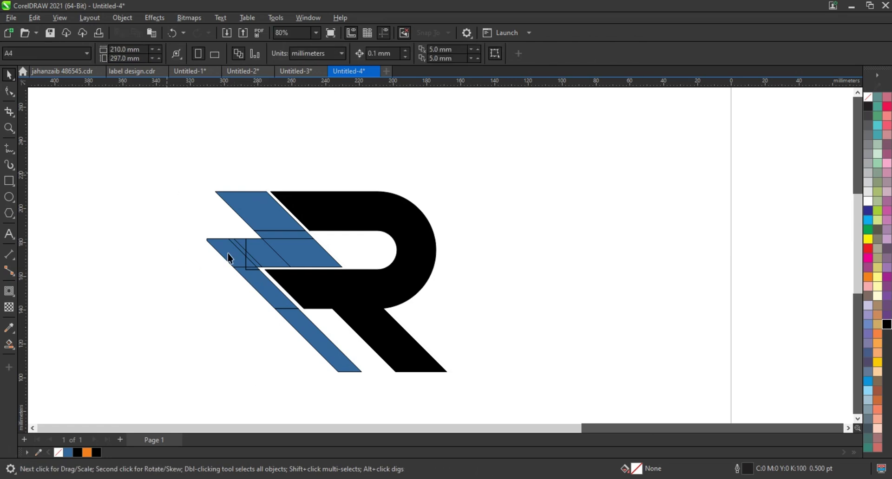
drag(167, 174, 377, 376)
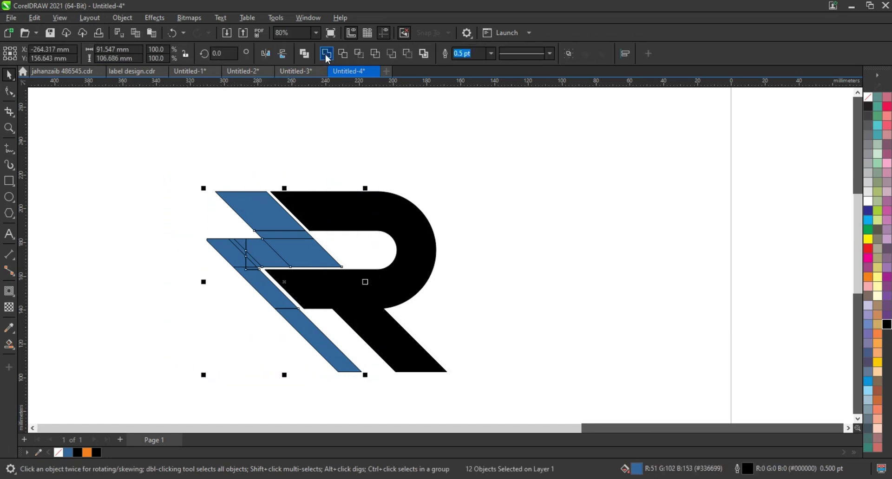
Step: Weld the blue pieces into one orange bolt and taper its lower leg by deleting nodes
click(327, 54)
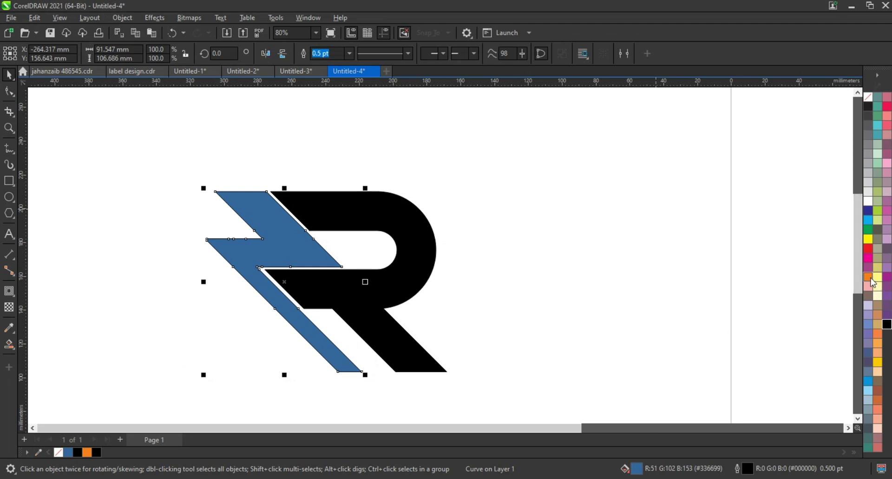
click(868, 278)
click(9, 91)
drag(242, 305, 310, 327)
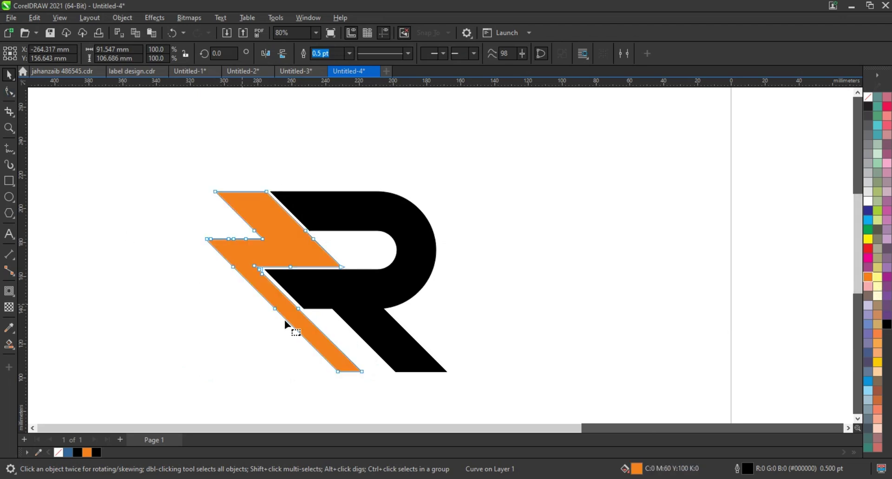
drag(349, 378, 344, 376)
key(Delete)
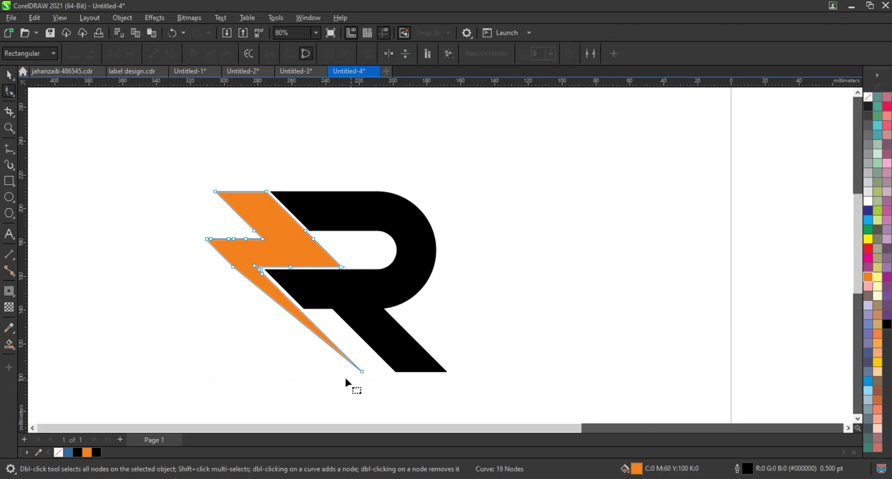
drag(225, 263, 219, 269)
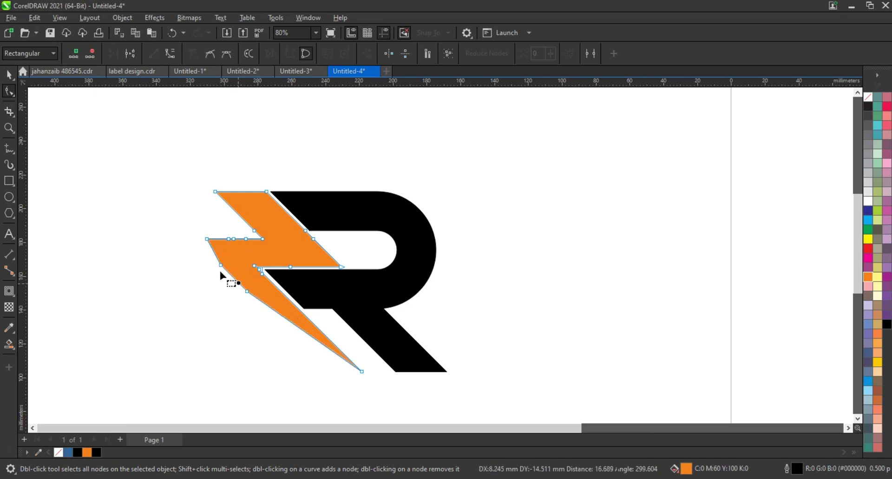
key(ctrl+z)
key(Delete)
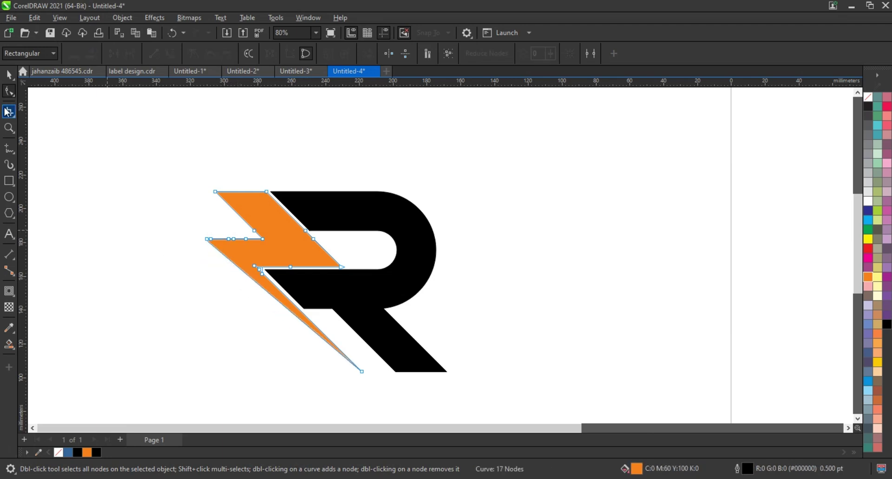
key(space)
Step: Remove the outlines from both the bolt and the R
drag(145, 156, 466, 394)
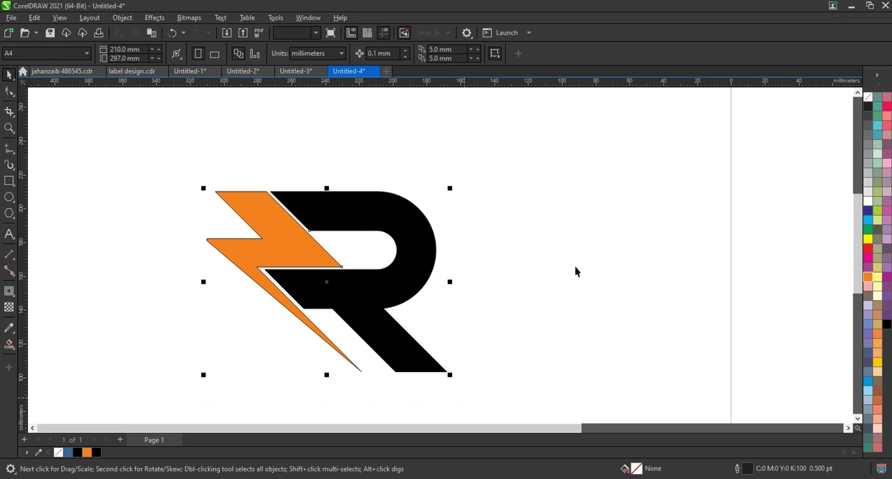
right_click(870, 96)
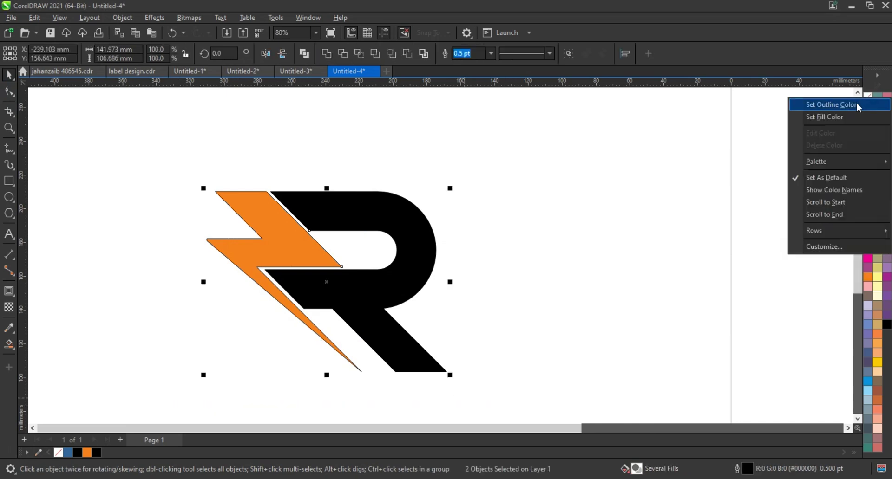
click(859, 104)
click(480, 172)
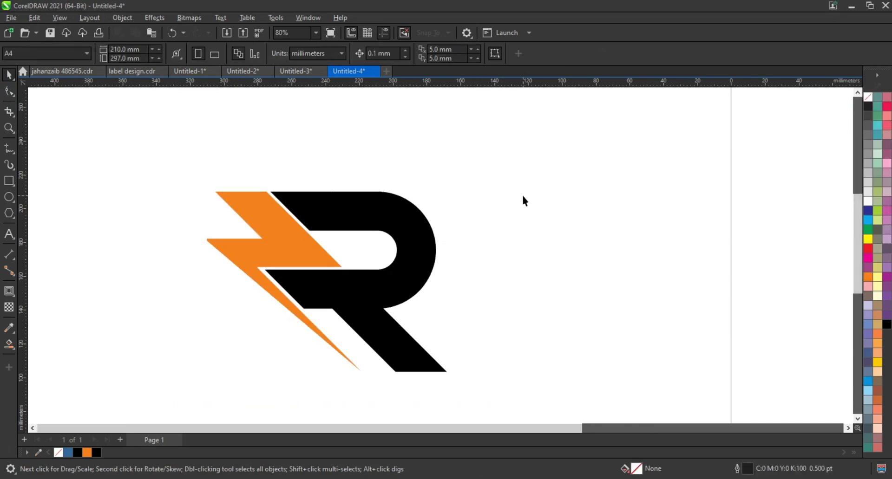